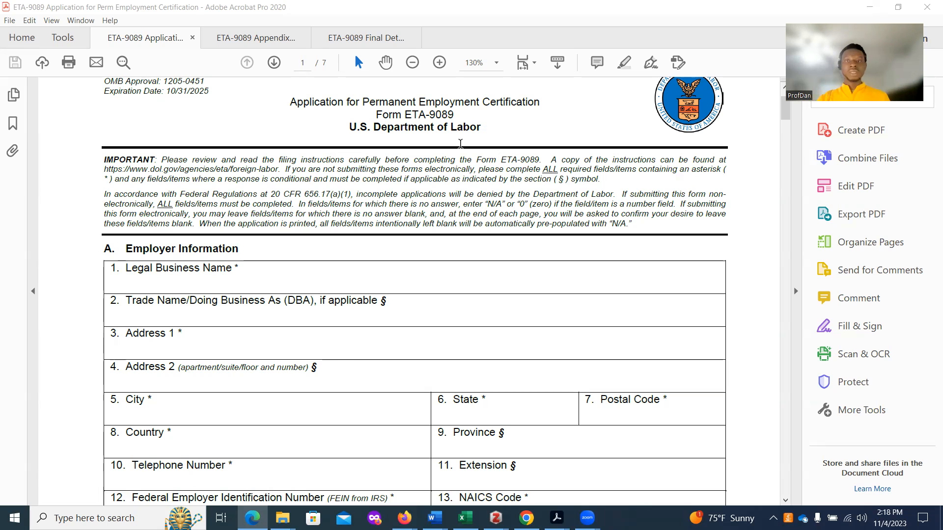
# Highlight the "A. Employer Information" heading and the form's expiration date on page 1.
pyautogui.click(625, 62)
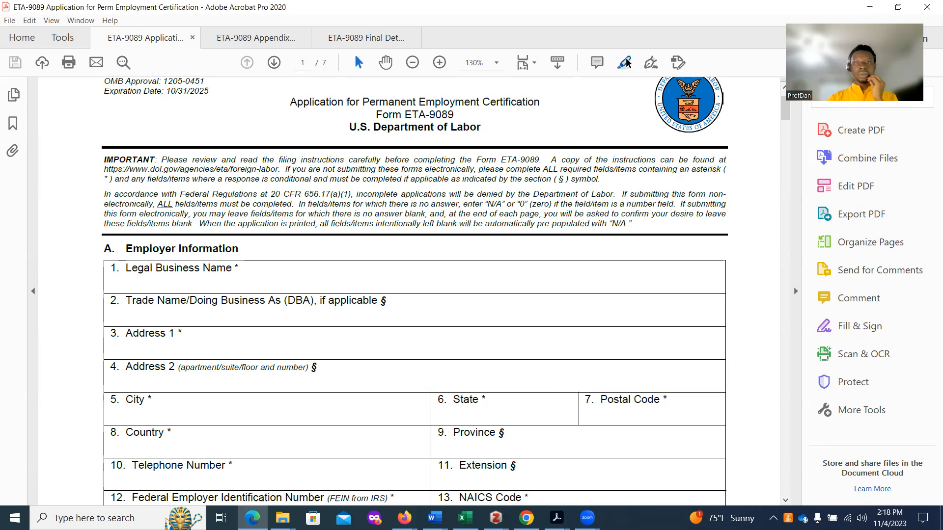
pyautogui.moveTo(104, 249); pyautogui.dragTo(226, 249)
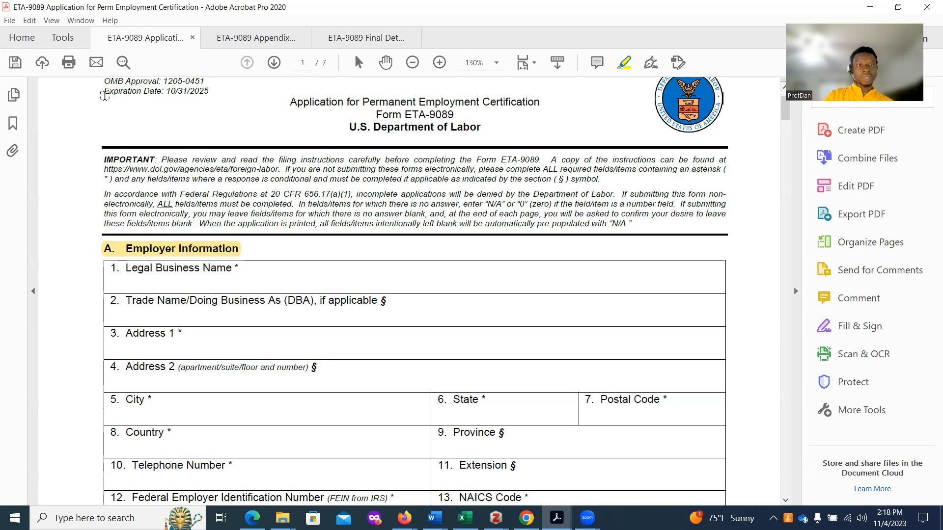
pyautogui.moveTo(101, 94); pyautogui.dragTo(209, 96)
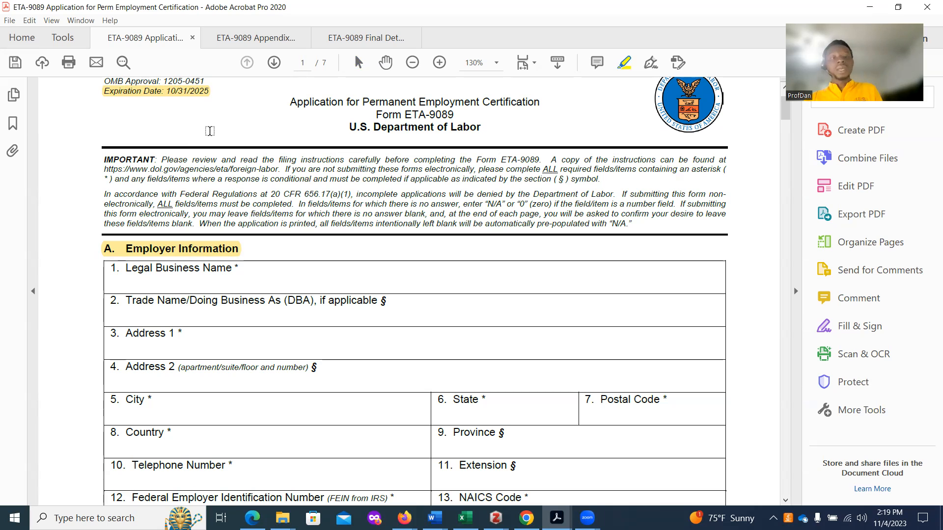
# Fill in the Legal Business Name field of Section A with N/A.
pyautogui.scroll(-1, 219, 252)
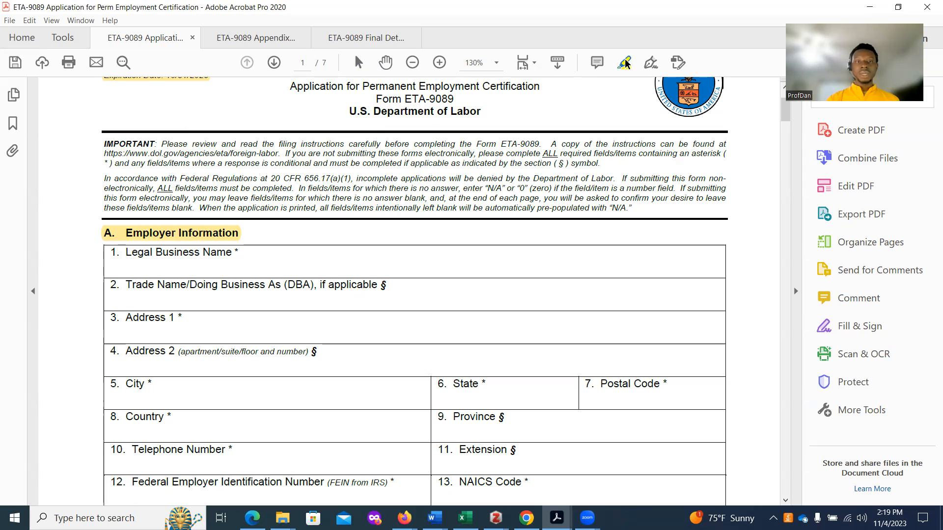
pyautogui.click(125, 268)
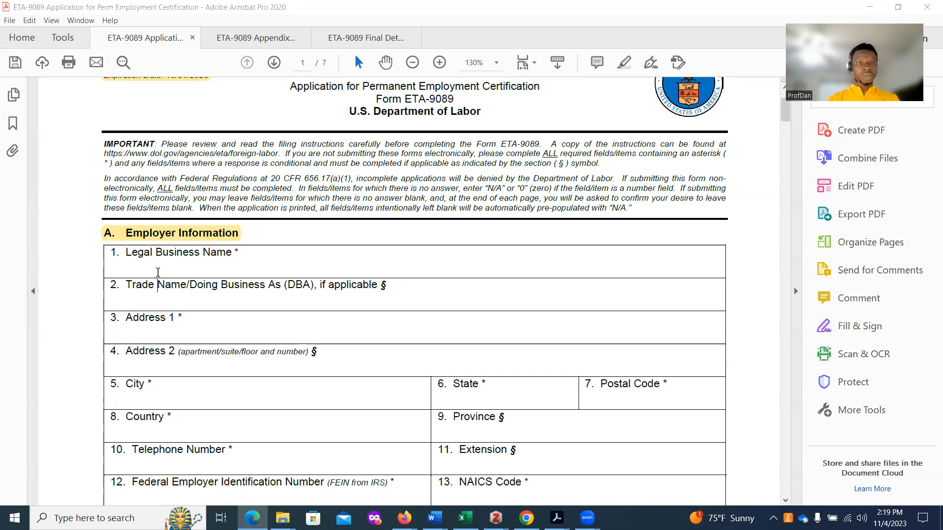
pyautogui.click(140, 270)
pyautogui.write('N/A')
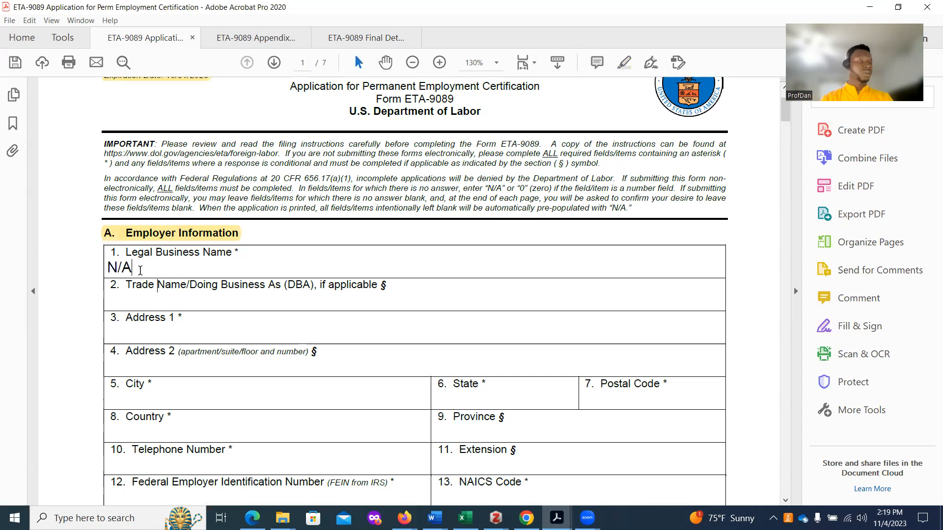
# Enter N/A for Year Commenced Business in item 15 of Section A.
pyautogui.scroll(-1, 164, 278)
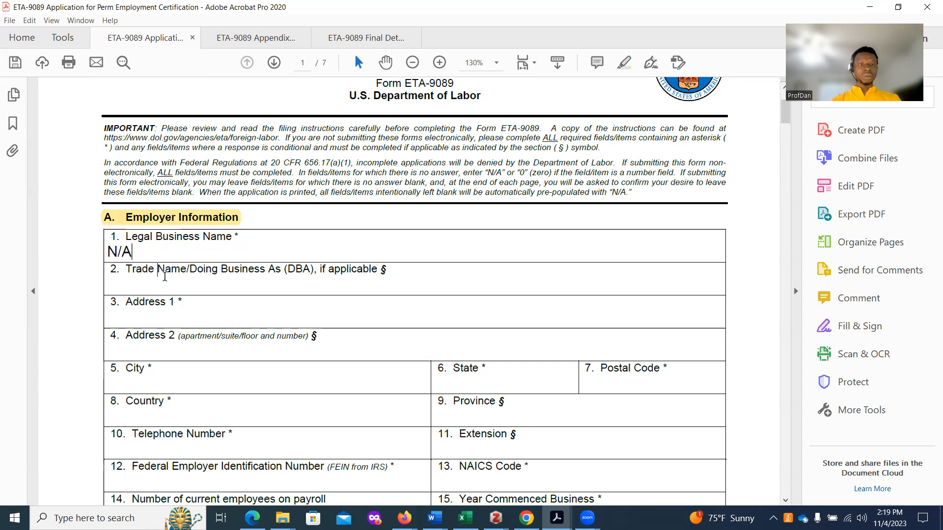
pyautogui.scroll(-3, 167, 270)
pyautogui.scroll(-1, 174, 259)
pyautogui.moveTo(785, 121); pyautogui.dragTo(786, 137)
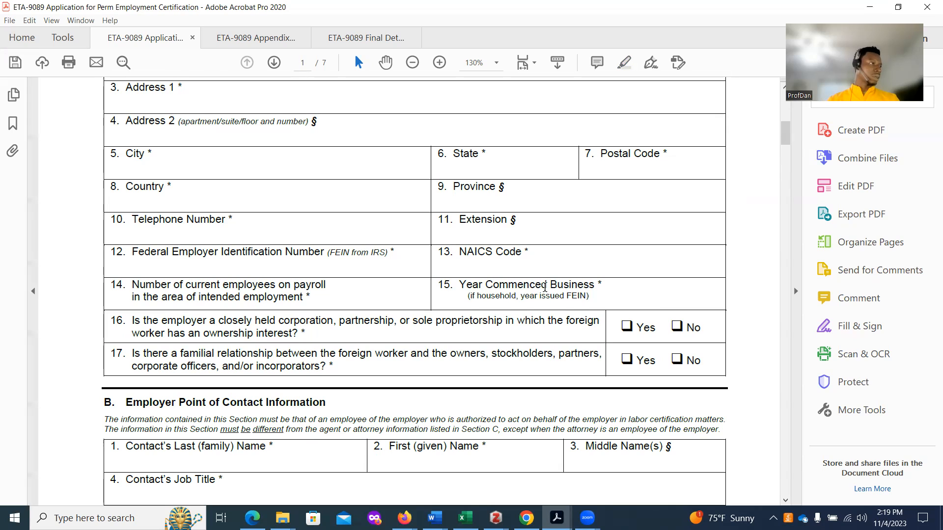
pyautogui.click(604, 296)
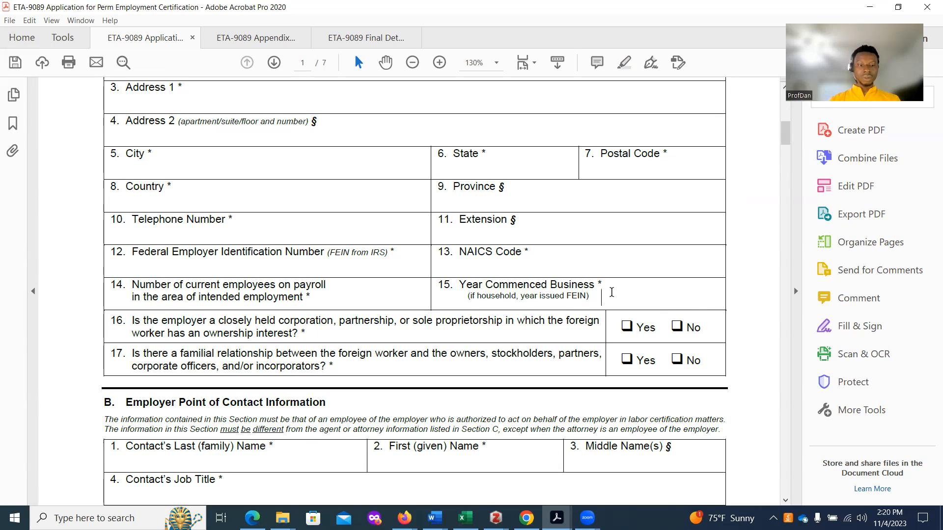
pyautogui.write('N')
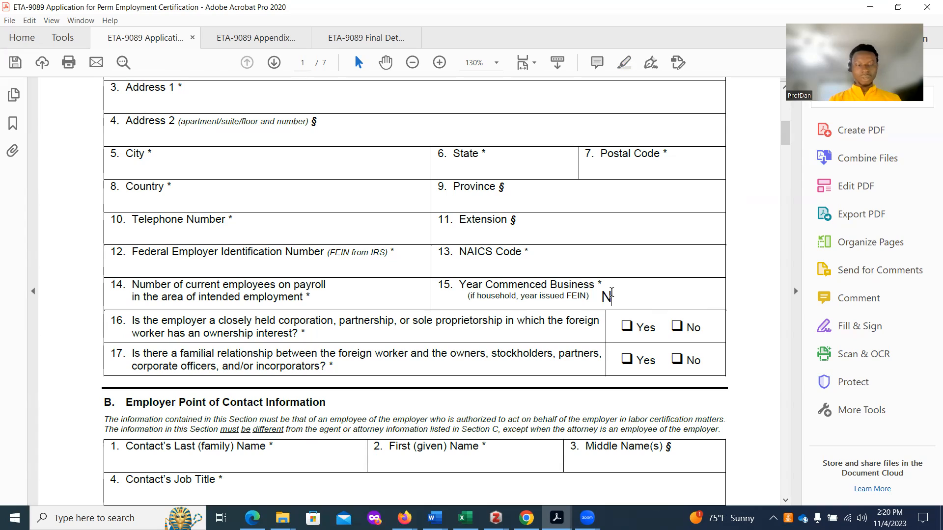
pyautogui.write('/A')
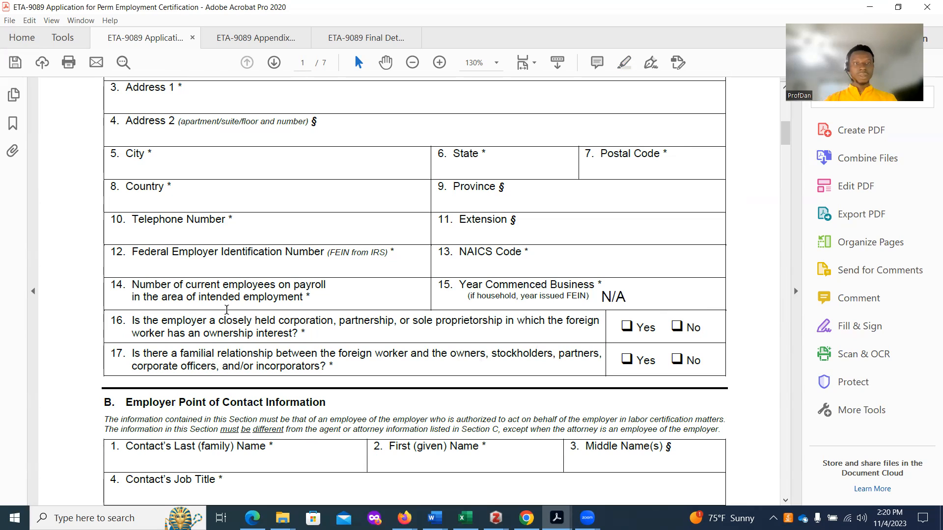
# Enter N/A for the contact's last name and business email address in Section B, Employer Point of Contact Information.
pyautogui.scroll(-1, 238, 301)
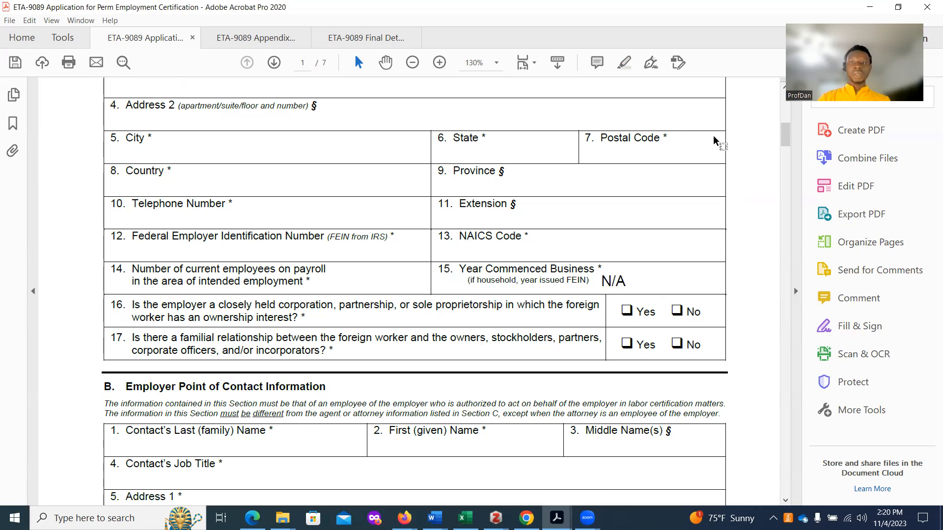
pyautogui.moveTo(786, 133); pyautogui.dragTo(790, 157)
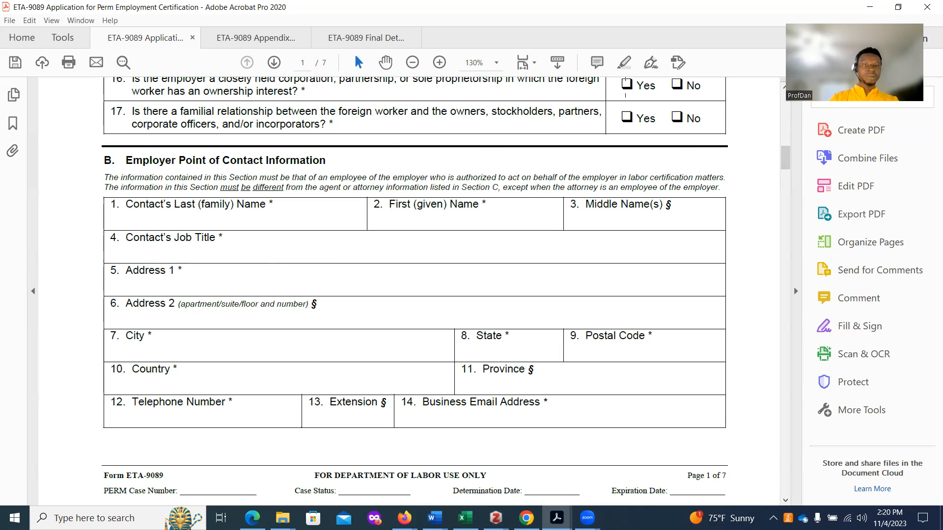
pyautogui.hotkey('alt', 'Tab')
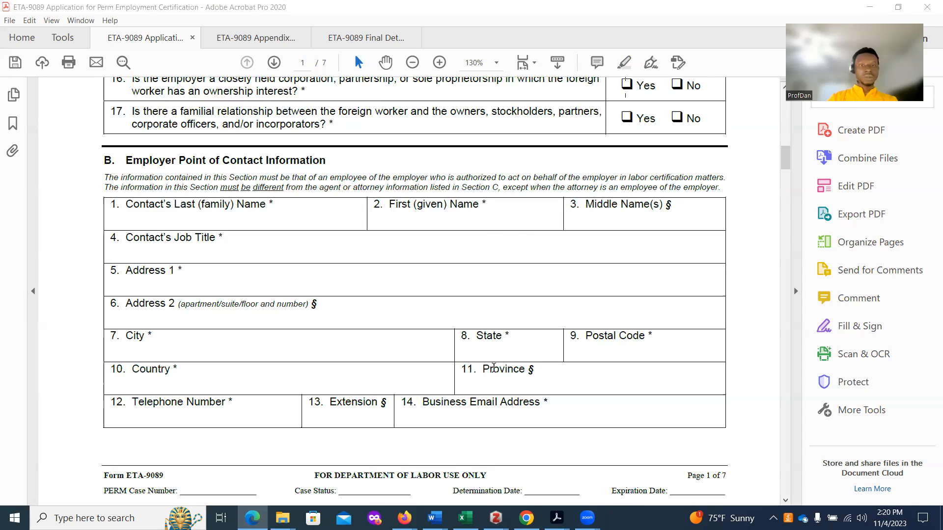
pyautogui.click(132, 218)
pyautogui.write('A')
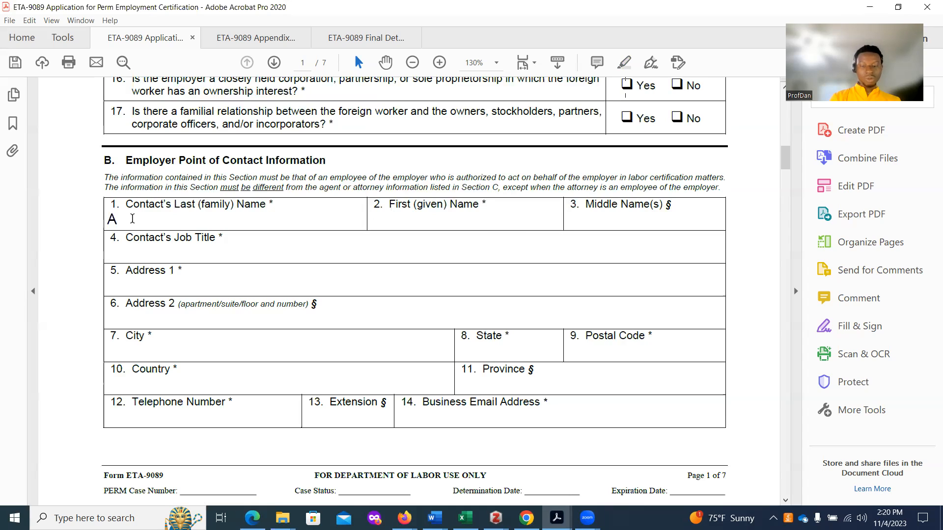
pyautogui.write('/A')
pyautogui.press('BackSpace')
pyautogui.press('BackSpace')
pyautogui.press('BackSpace')
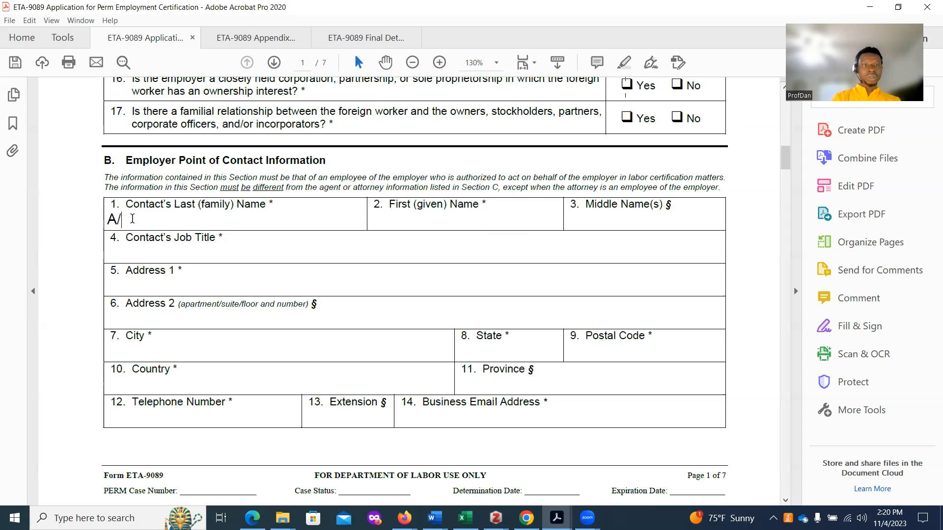
pyautogui.write('N/A')
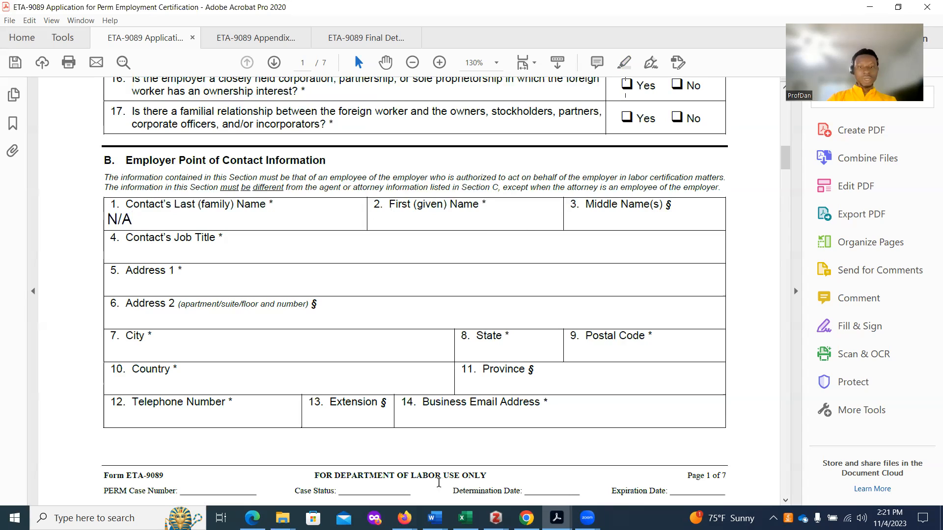
pyautogui.click(444, 416)
pyautogui.write('N/A')
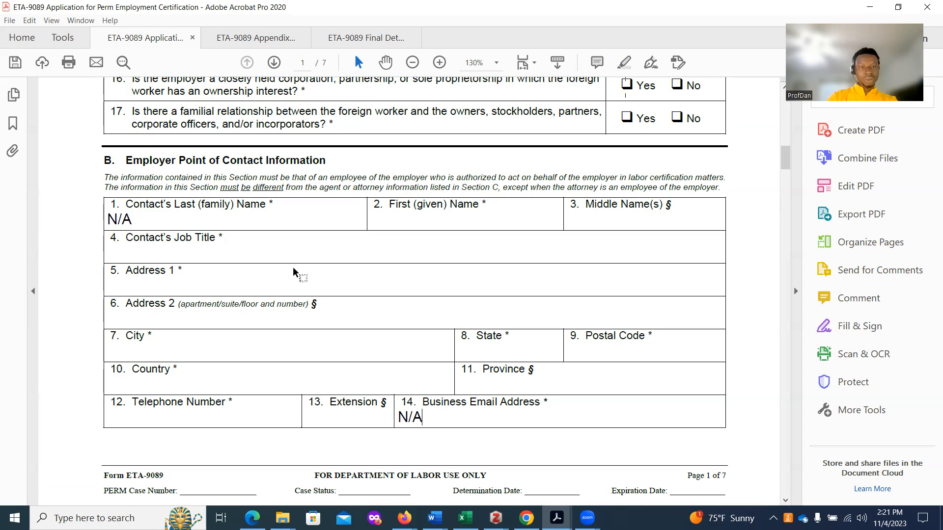
# Enter N/A for the attorney or agent's last name and the law firm/business FEIN in Section C on page 2.
pyautogui.scroll(-8, 760, 182)
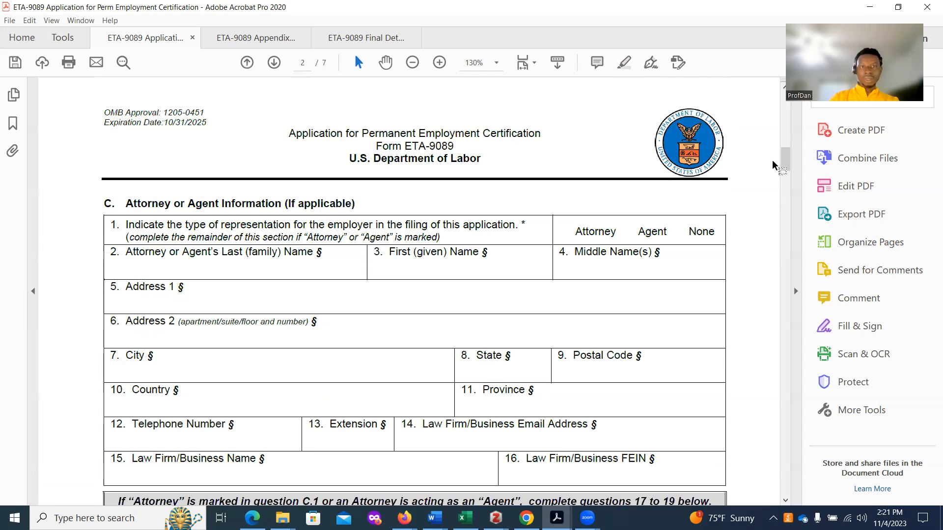
pyautogui.scroll(-1, 436, 267)
pyautogui.scroll(-1, 436, 267)
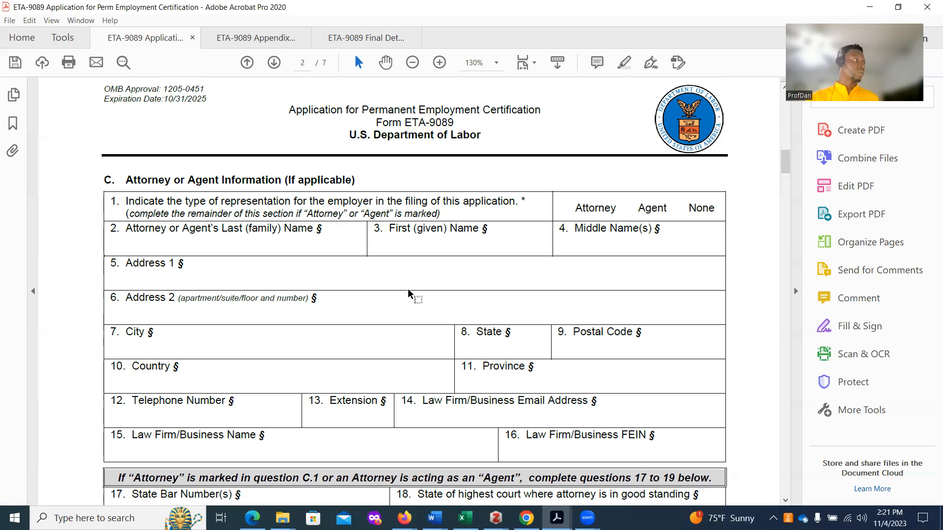
pyautogui.click(134, 247)
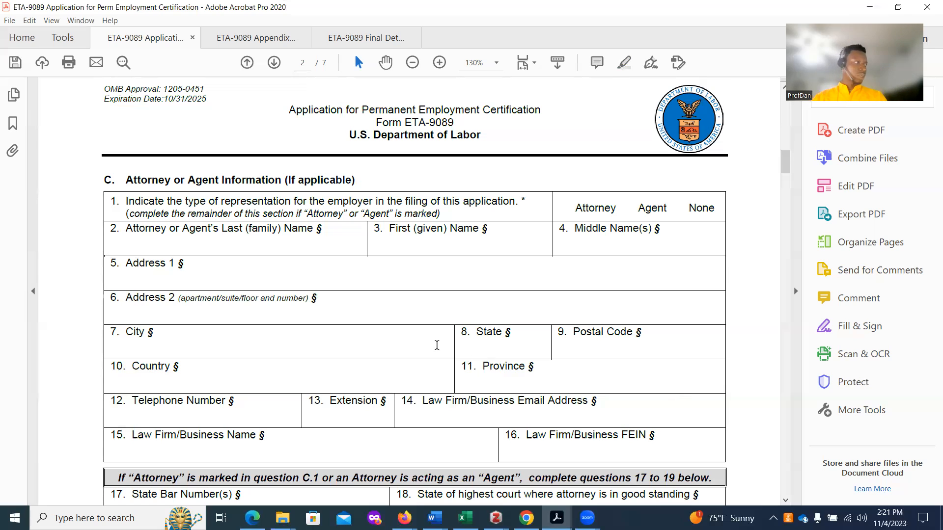
pyautogui.write('N/A')
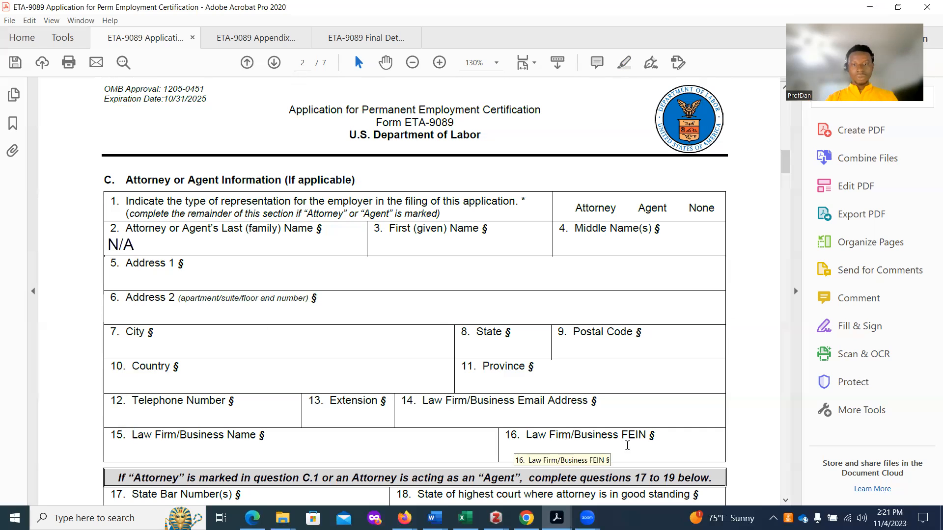
pyautogui.click(662, 449)
pyautogui.write('N/A')
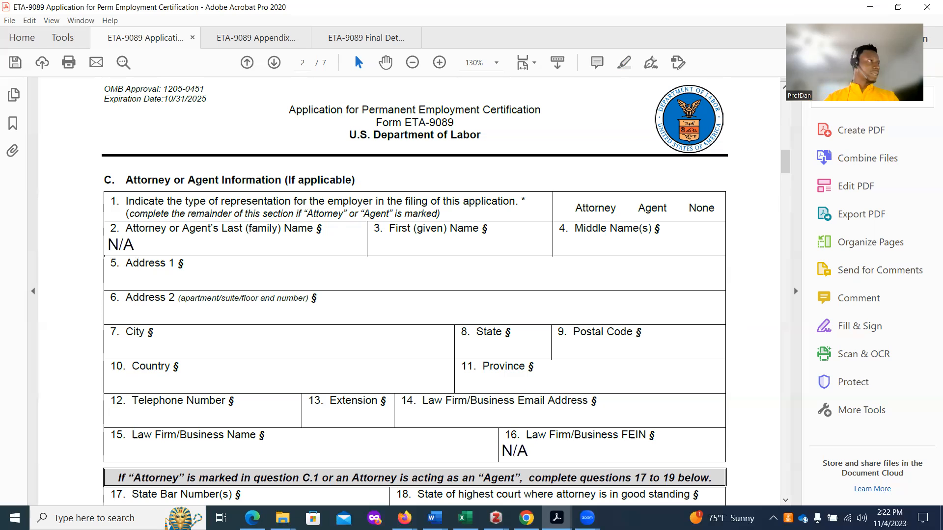
# Highlight the "D. Foreign Worker Information" heading, Yes for question D.1 and No for question D.2.
pyautogui.moveTo(786, 161); pyautogui.dragTo(788, 189)
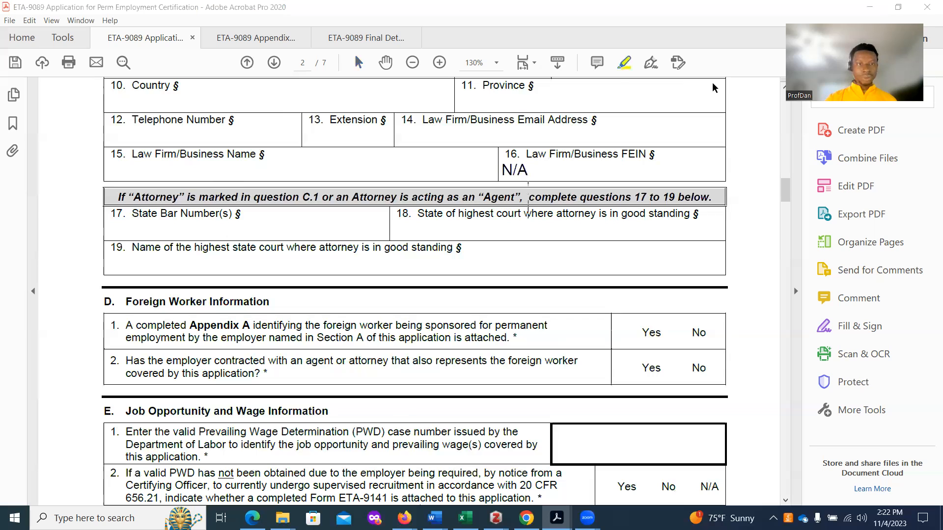
pyautogui.moveTo(103, 301); pyautogui.dragTo(269, 310)
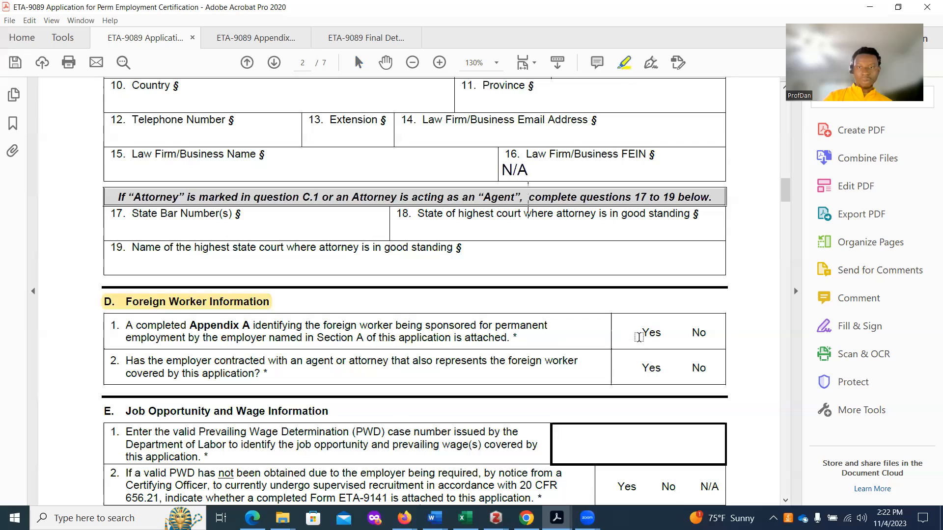
pyautogui.moveTo(640, 335); pyautogui.dragTo(668, 334)
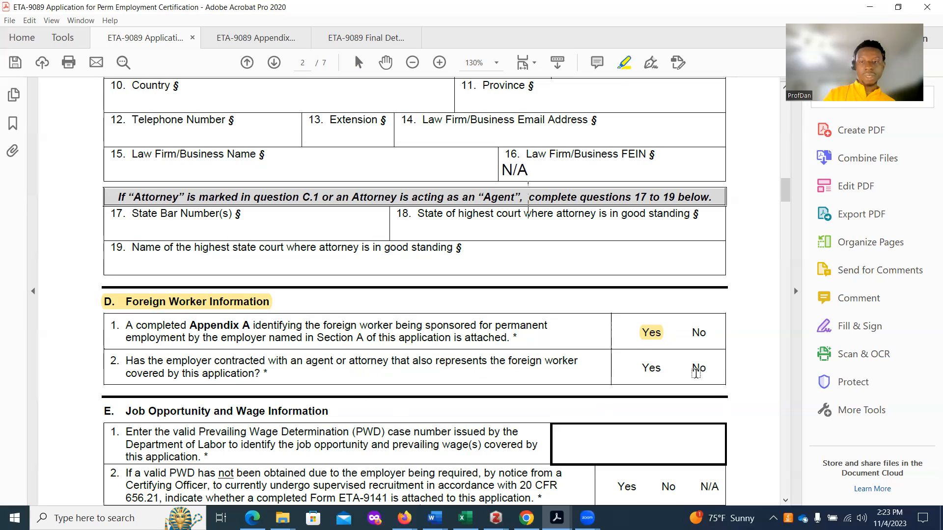
pyautogui.moveTo(687, 364); pyautogui.dragTo(708, 367)
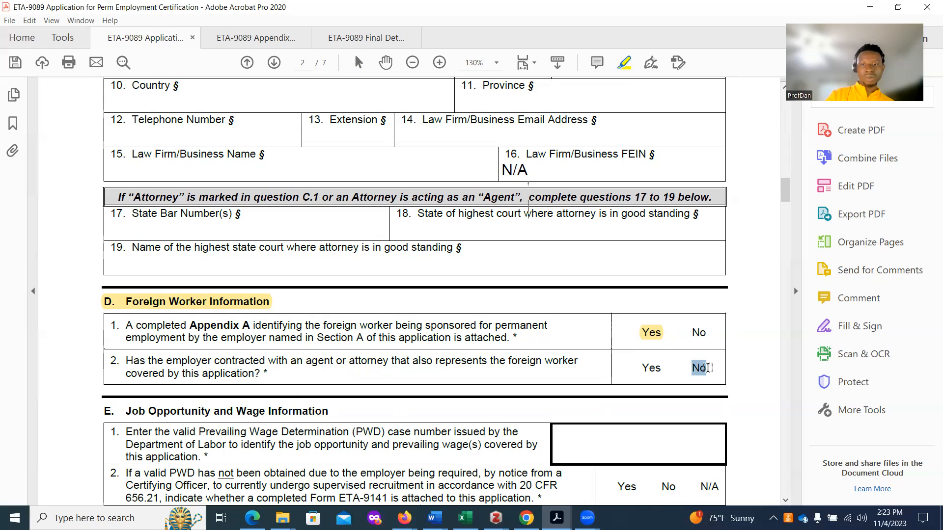
# Enter N/A as the PWD case number in item E.1 and highlight the N/A answer for question E.2.
pyautogui.scroll(-1, 565, 381)
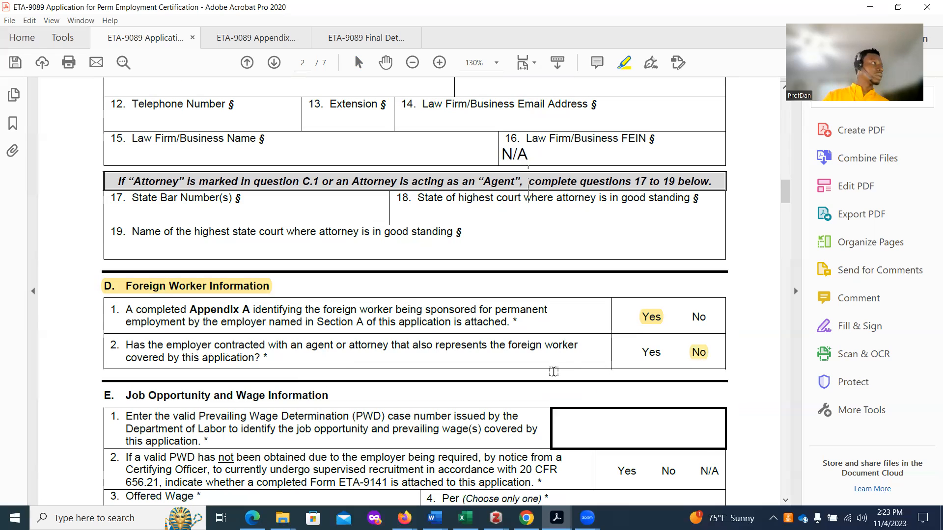
pyautogui.scroll(-3, 553, 372)
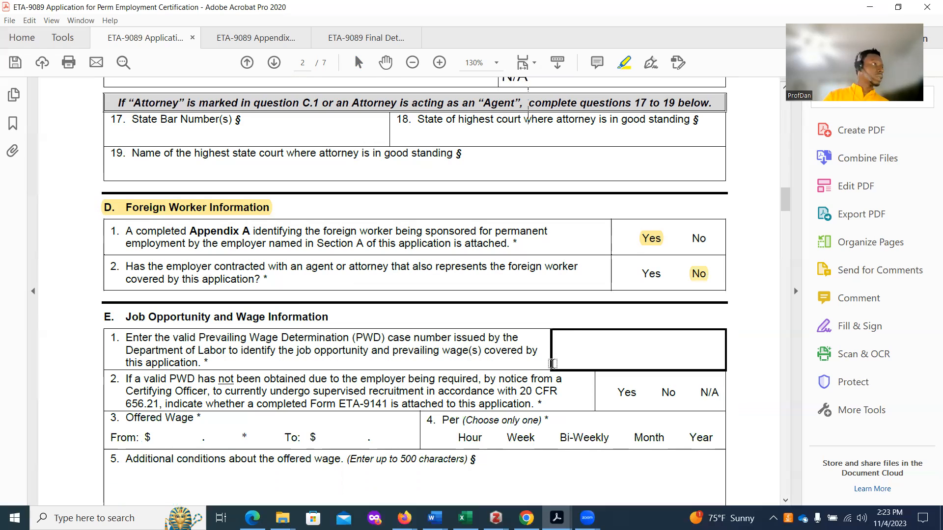
pyautogui.scroll(1, 552, 363)
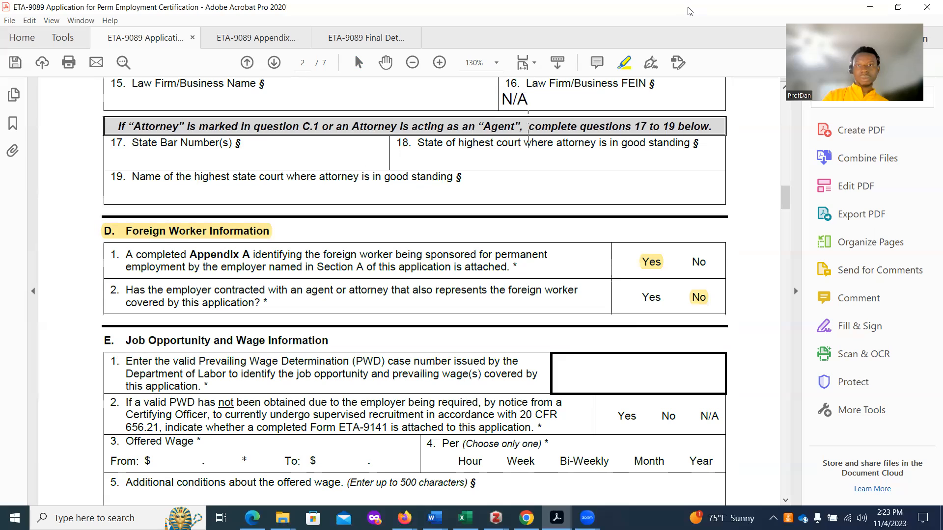
pyautogui.click(618, 69)
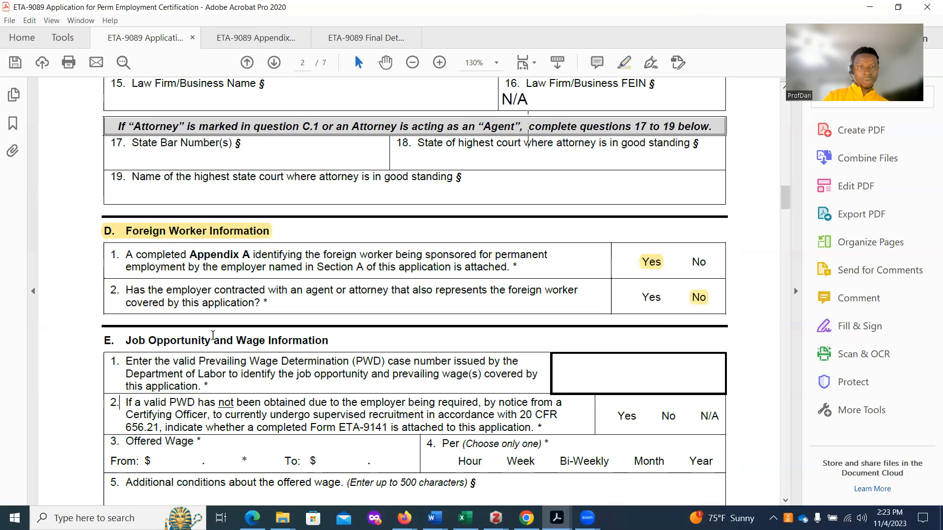
pyautogui.click(583, 372)
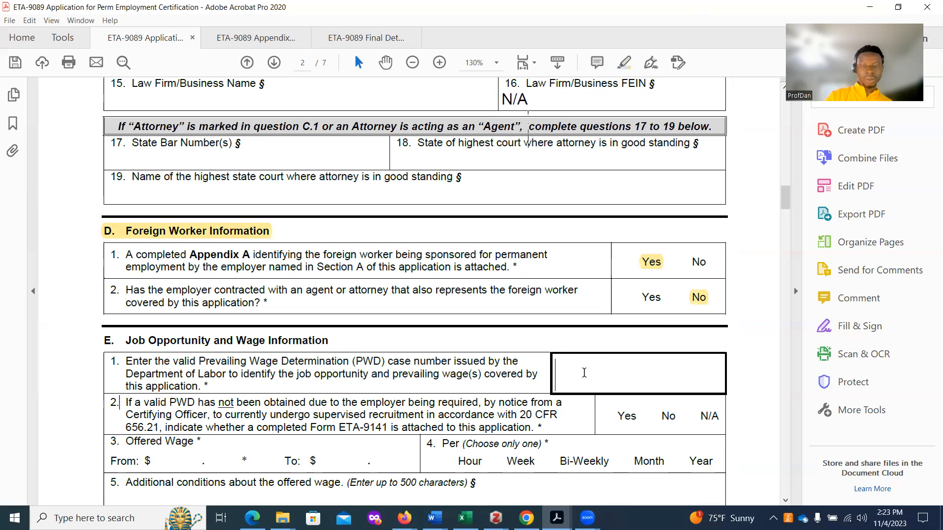
pyautogui.write('N/A')
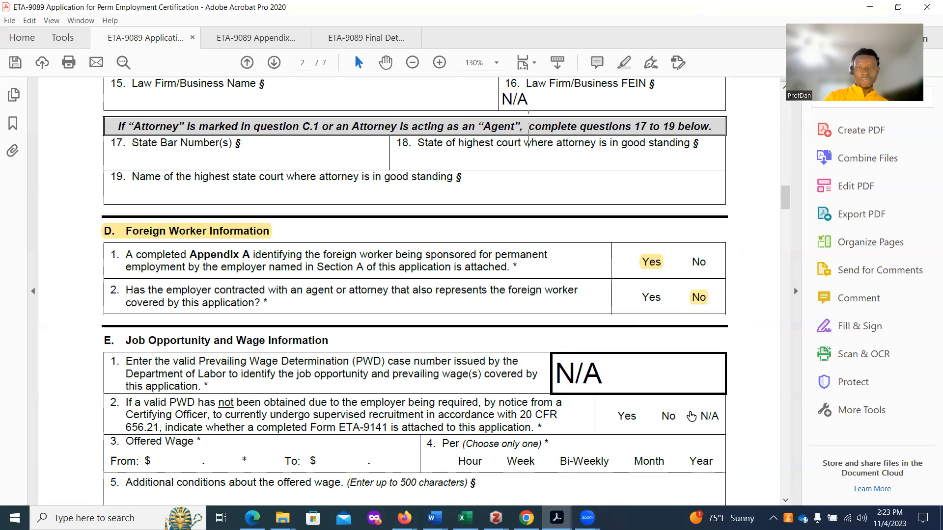
pyautogui.click(627, 65)
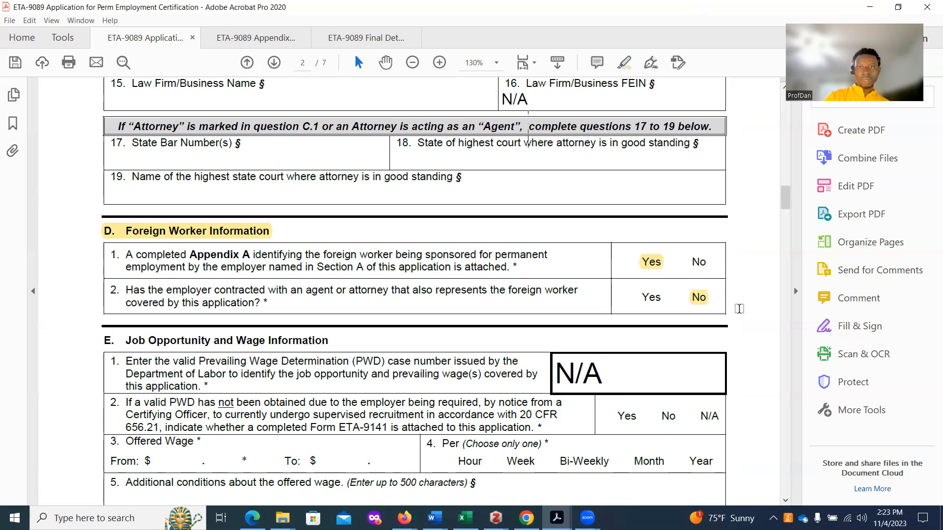
pyautogui.moveTo(700, 416); pyautogui.dragTo(720, 416)
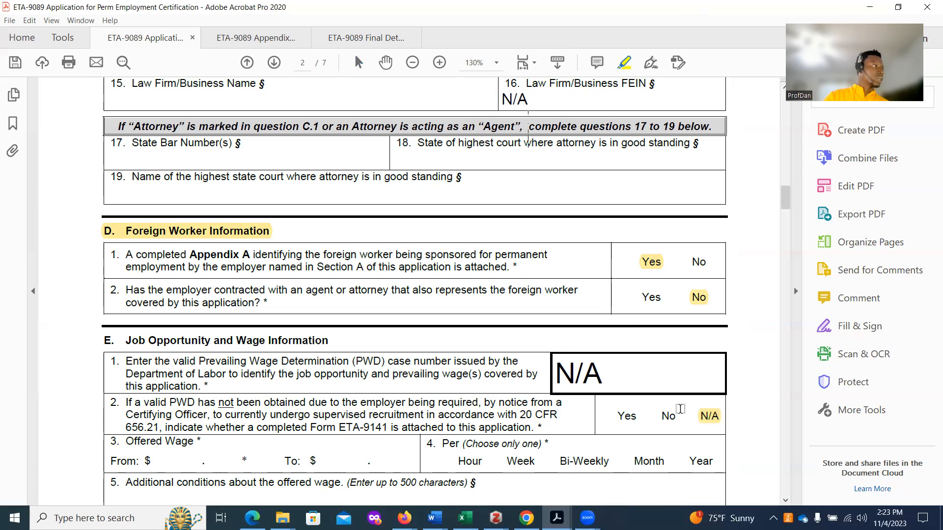
# Enter N/A for both offered wage amounts in item E.3 and for the additional wage conditions in item E.5.
pyautogui.scroll(-1, 394, 390)
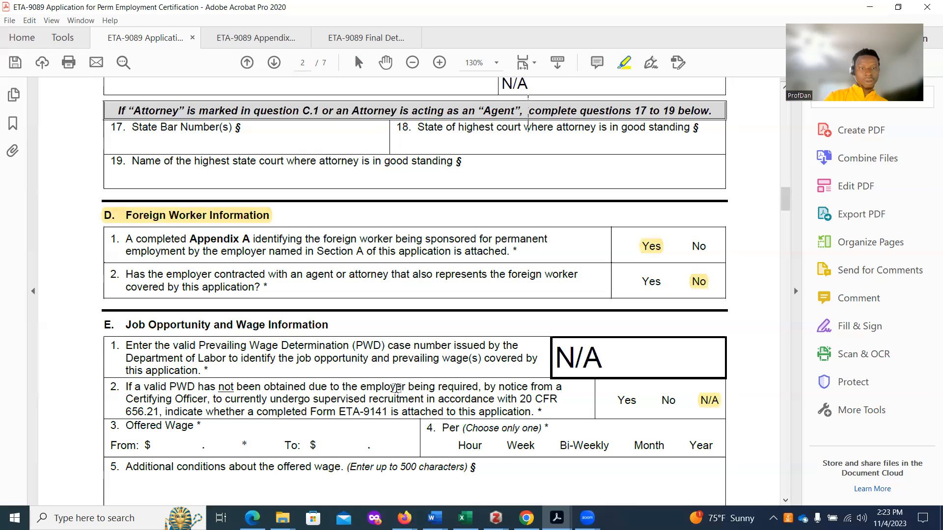
pyautogui.scroll(-1, 395, 387)
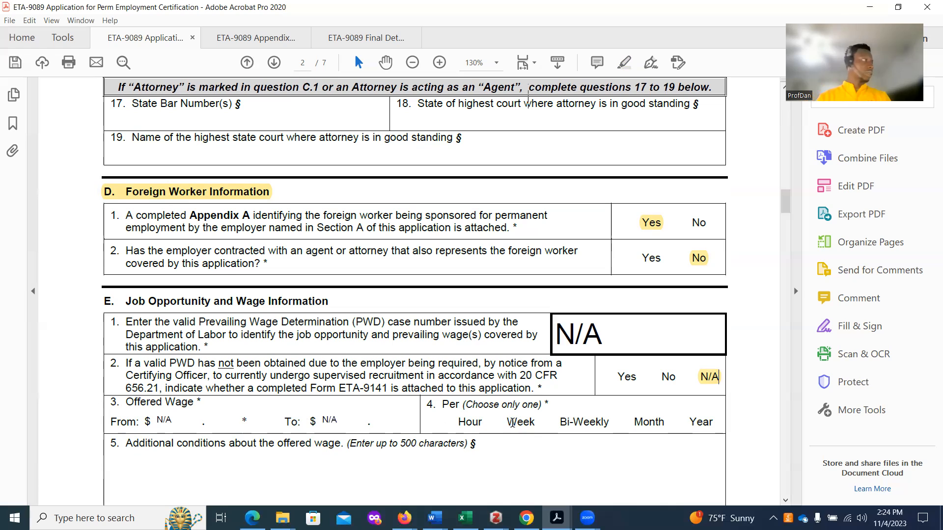
pyautogui.scroll(-2, 498, 417)
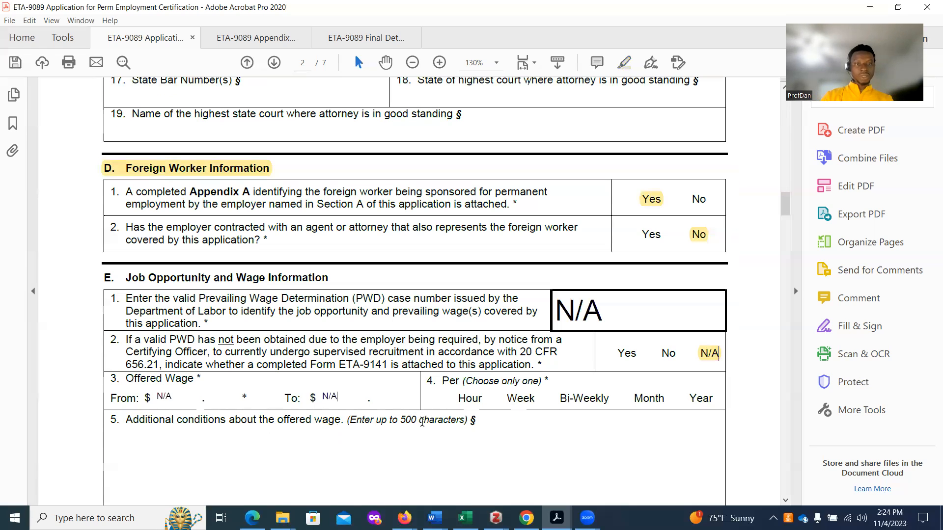
pyautogui.click(147, 458)
pyautogui.write('N/A')
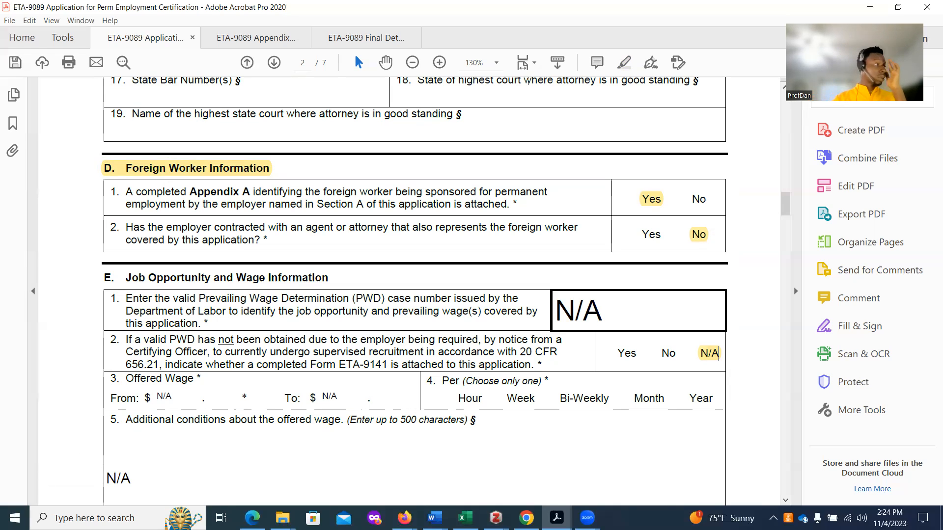
# Enter N/A for the worksite address in item 2 and the MSA Name/OES Area Title in item 8a of Section F.a.
pyautogui.moveTo(786, 201)
pyautogui.mouseDown()
pyautogui.moveTo(790, 225)
pyautogui.moveTo(787, 217)
pyautogui.mouseUp()
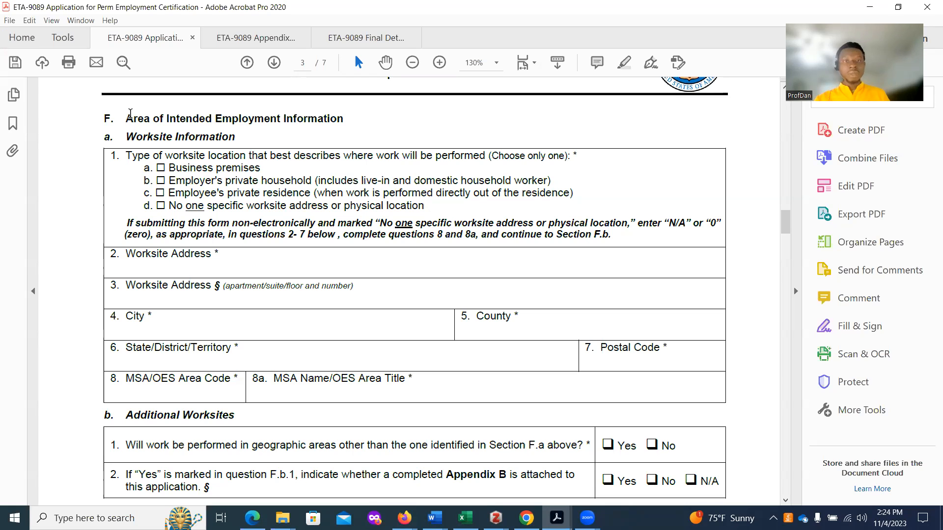
pyautogui.click(156, 262)
pyautogui.write('N')
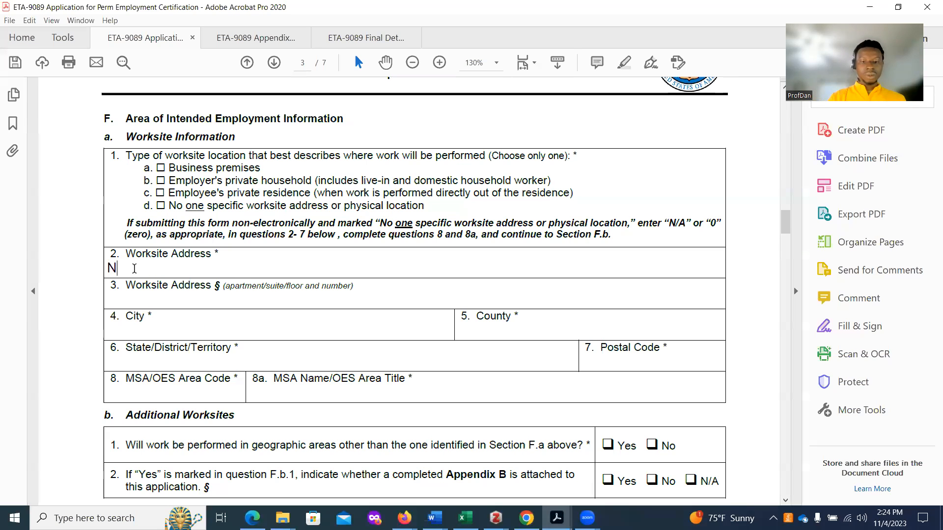
pyautogui.write('/A')
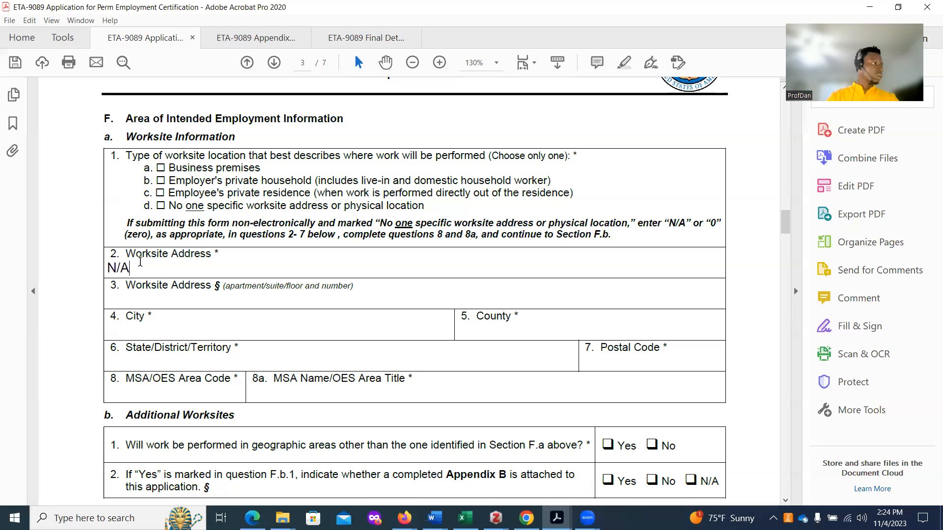
pyautogui.click(292, 392)
pyautogui.write('N/A')
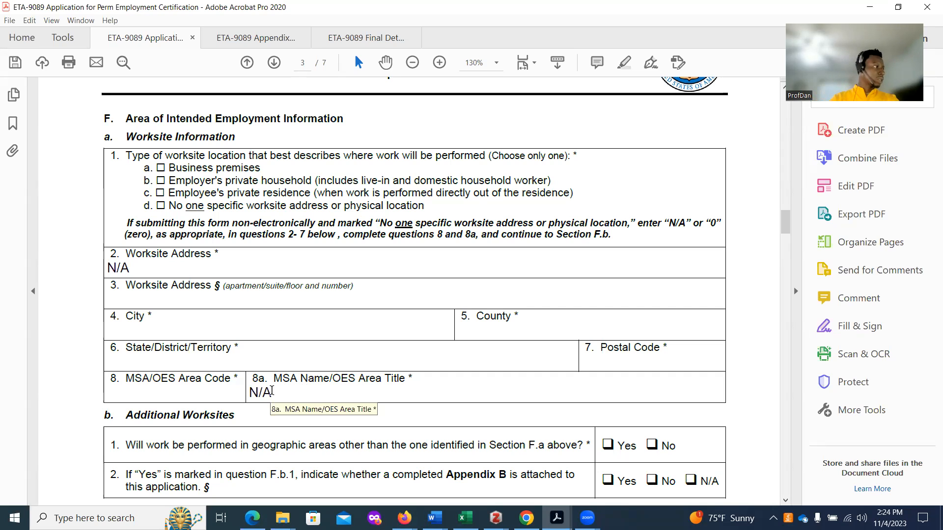
# Mark N/A for question F.b.2 about whether a completed Appendix B is attached.
pyautogui.scroll(-2, 274, 425)
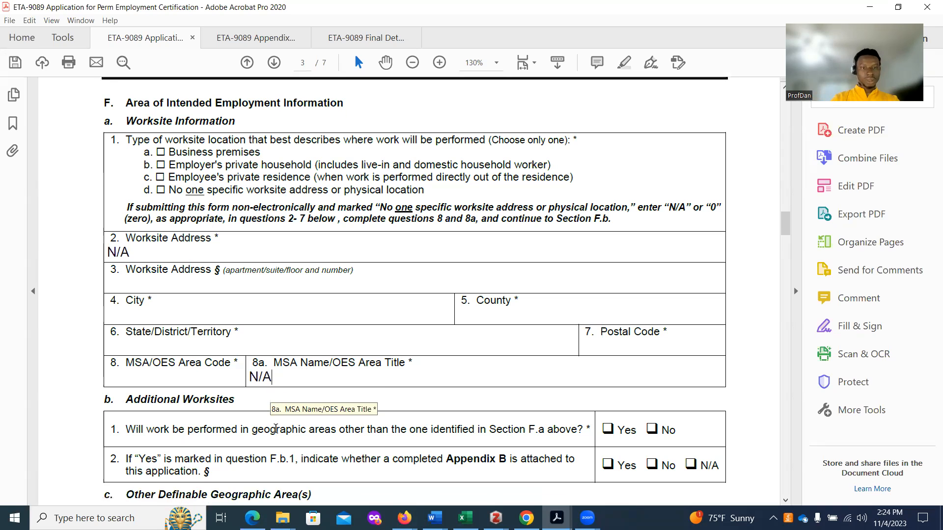
pyautogui.scroll(-3, 275, 425)
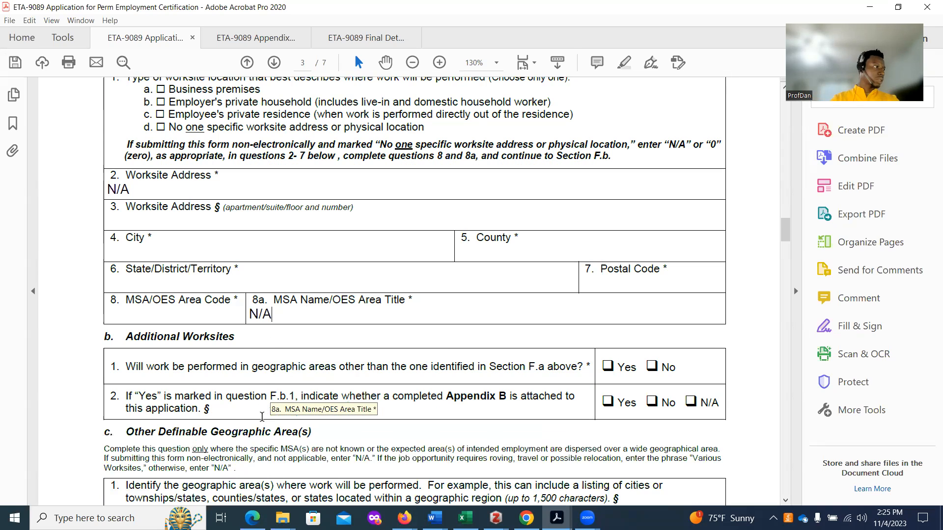
pyautogui.scroll(-1, 261, 416)
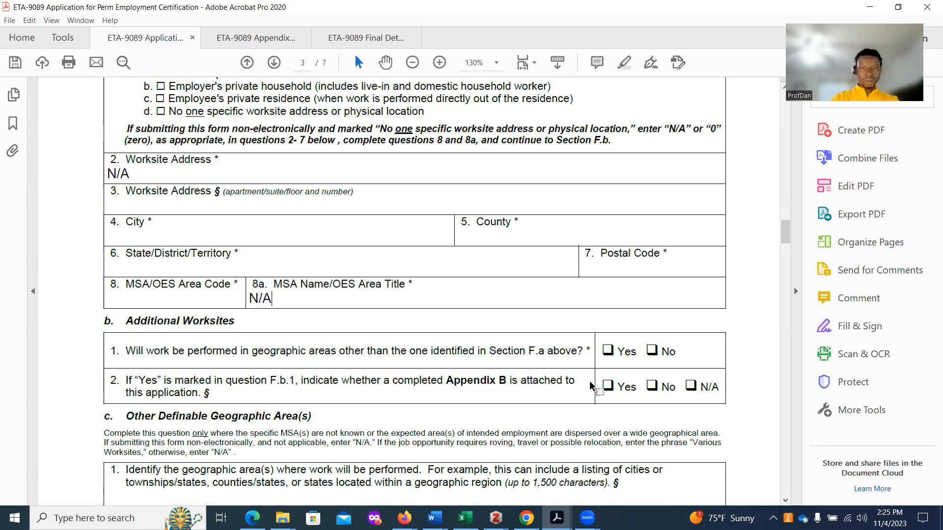
pyautogui.click(689, 388)
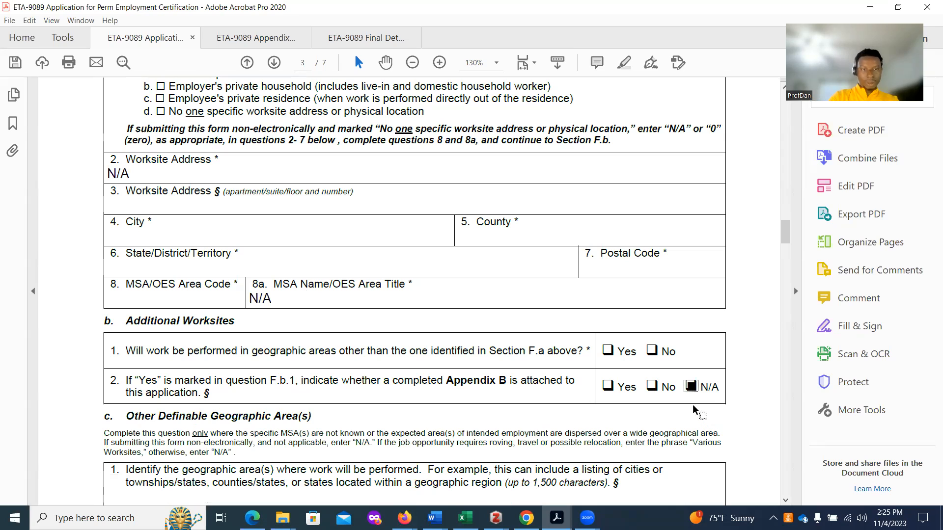
# Enter N/A for the geographic areas in item 1 of Section F.c, Other Definable Geographic Area(s).
pyautogui.scroll(-1, 442, 412)
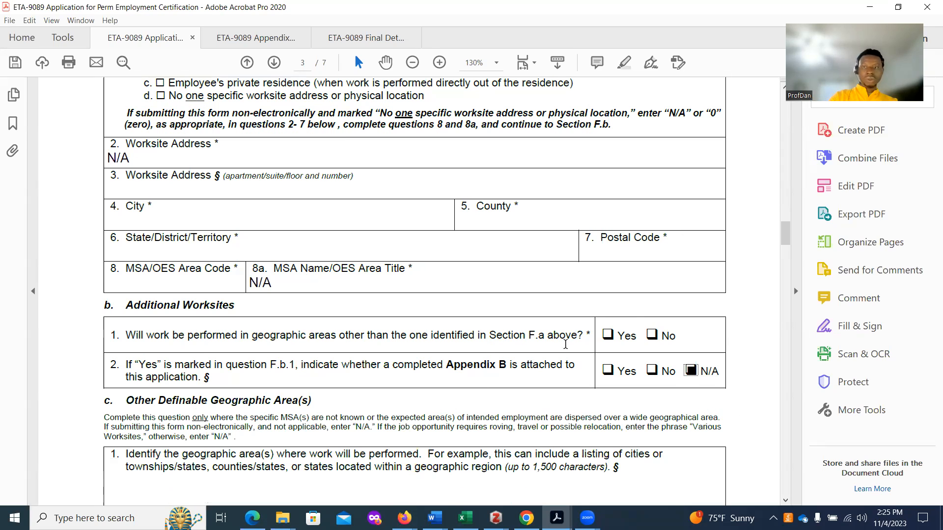
pyautogui.scroll(-1, 565, 344)
pyautogui.moveTo(782, 235); pyautogui.dragTo(782, 261)
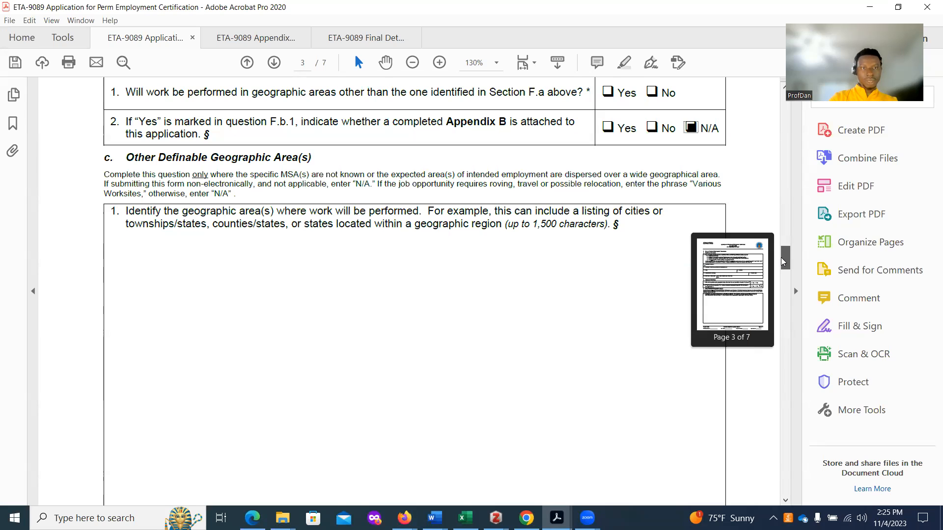
pyautogui.click(167, 259)
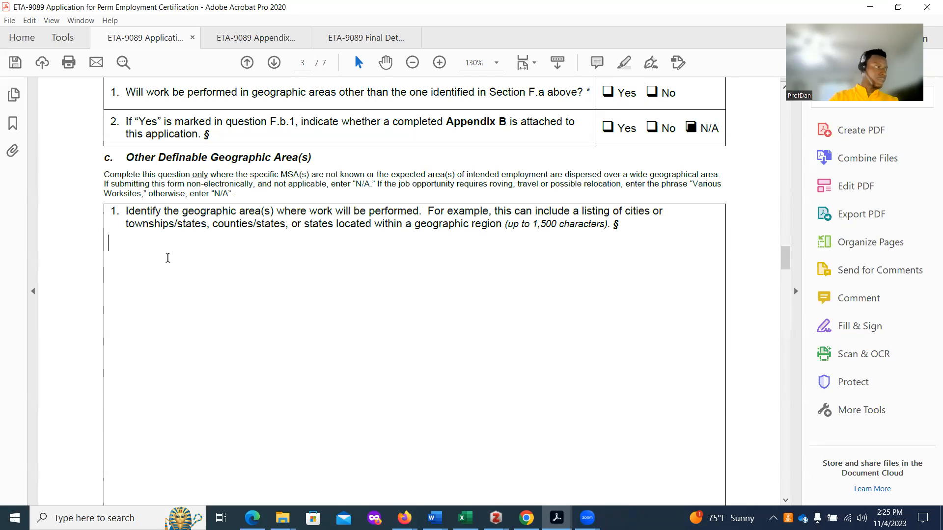
pyautogui.write('N/A')
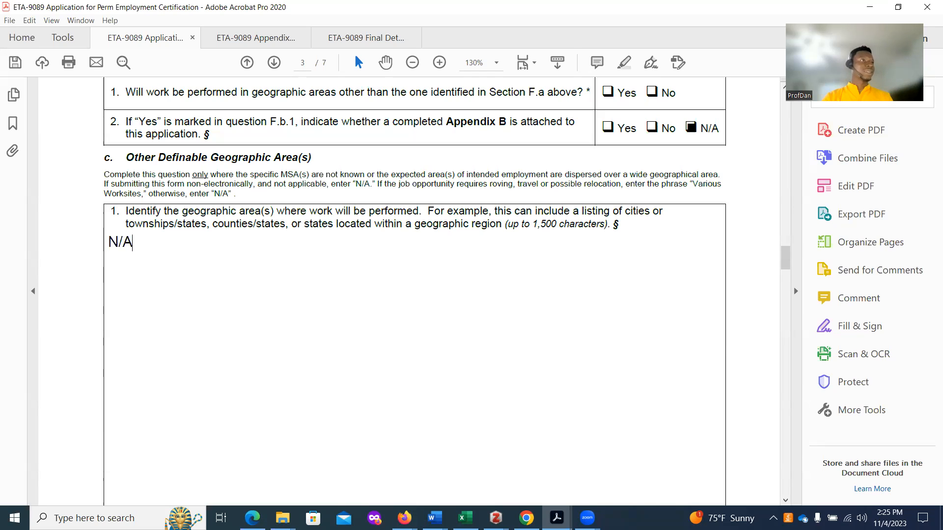
# Review the Section G job requirements, the Section H recruitment questions and the notice of posting options on pages 4 to 6.
pyautogui.click(251, 518)
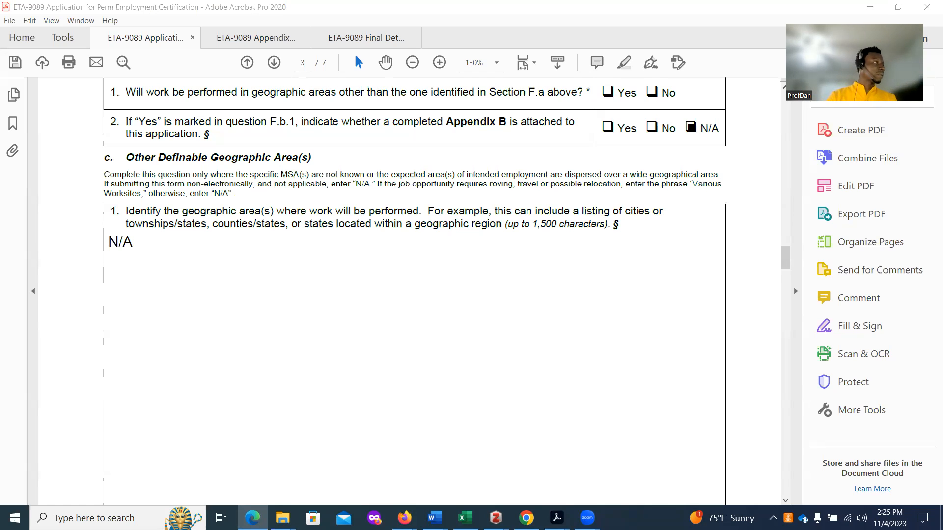
pyautogui.moveTo(785, 260)
pyautogui.mouseDown()
pyautogui.moveTo(785, 276)
pyautogui.moveTo(779, 260)
pyautogui.mouseUp()
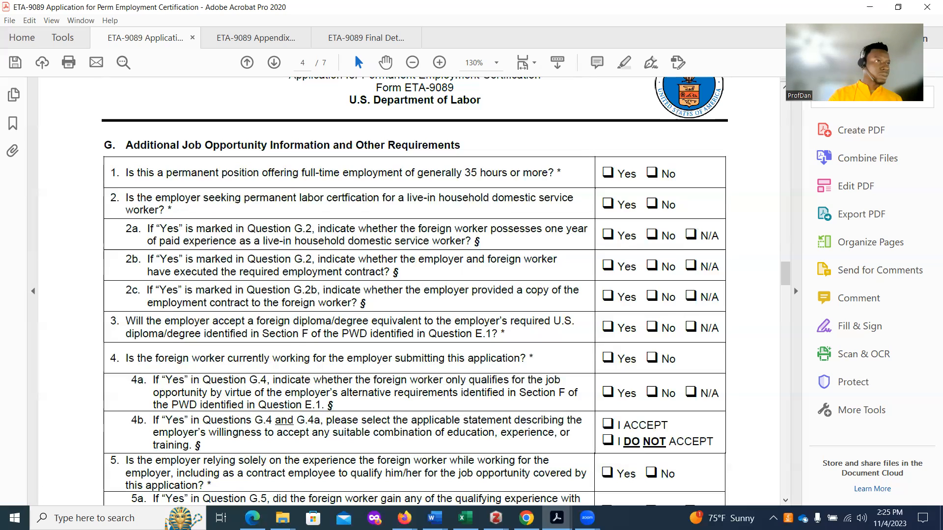
pyautogui.hotkey('alt', 'Tab')
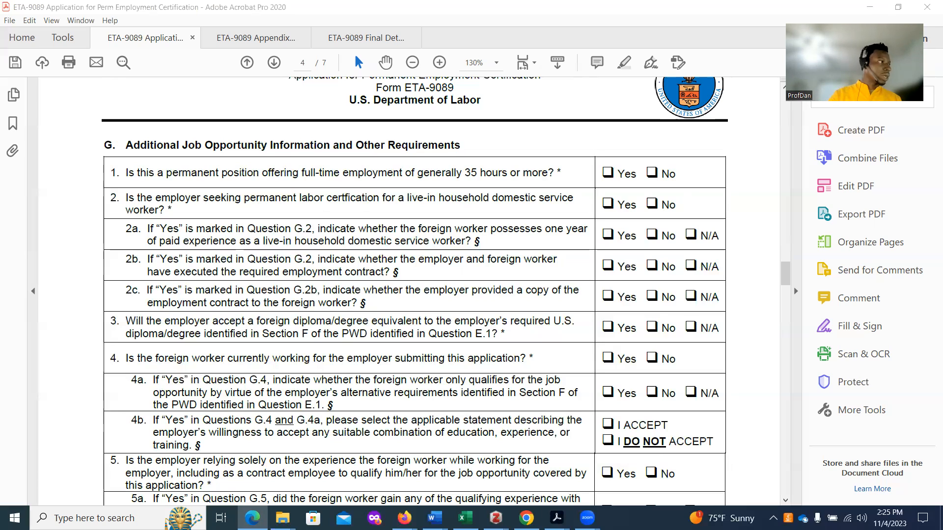
pyautogui.click(786, 284)
pyautogui.moveTo(786, 288); pyautogui.dragTo(794, 327)
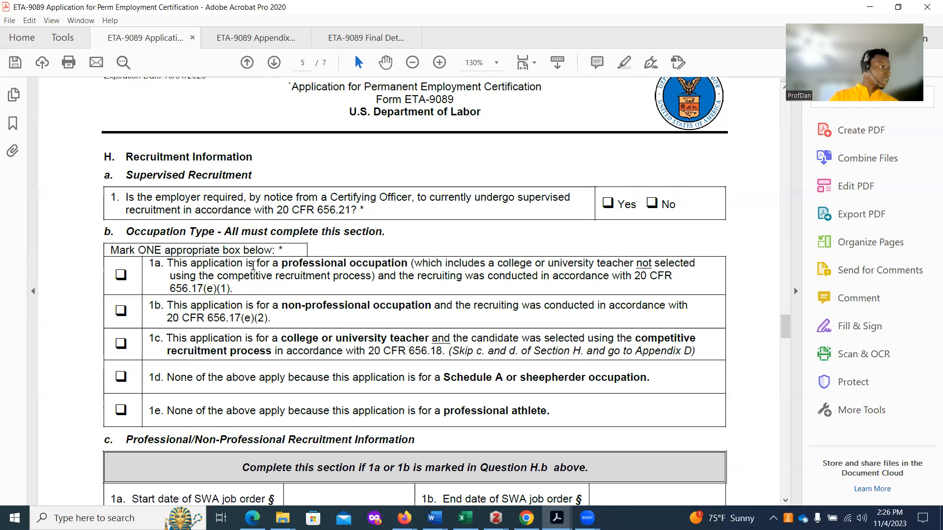
pyautogui.scroll(-2, 256, 265)
pyautogui.moveTo(782, 329); pyautogui.dragTo(785, 384)
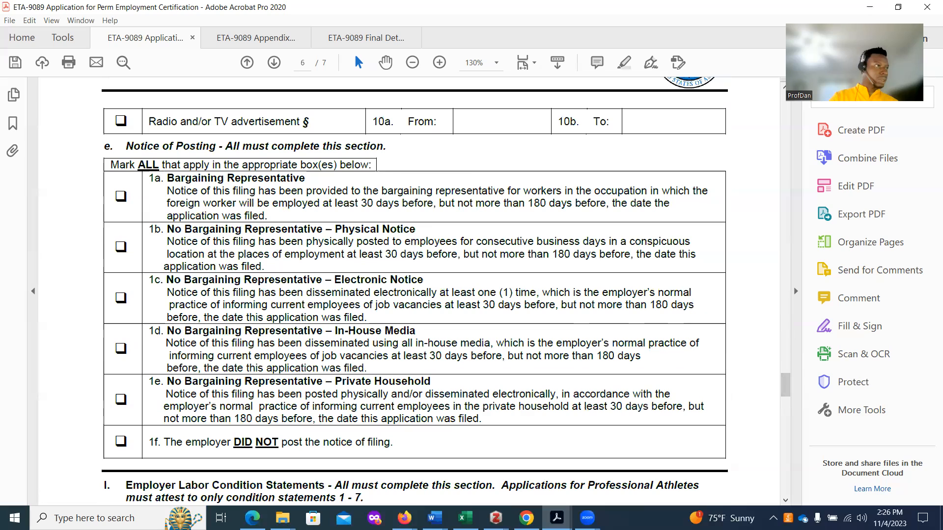
pyautogui.click(252, 518)
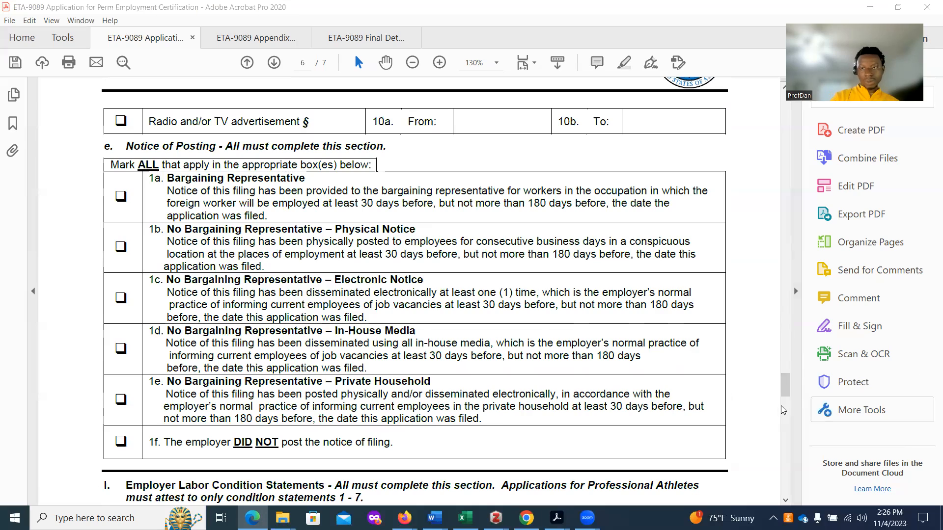
# Enter N/A for the preparer's last name in Section J on page 7.
pyautogui.moveTo(785, 384); pyautogui.dragTo(774, 426)
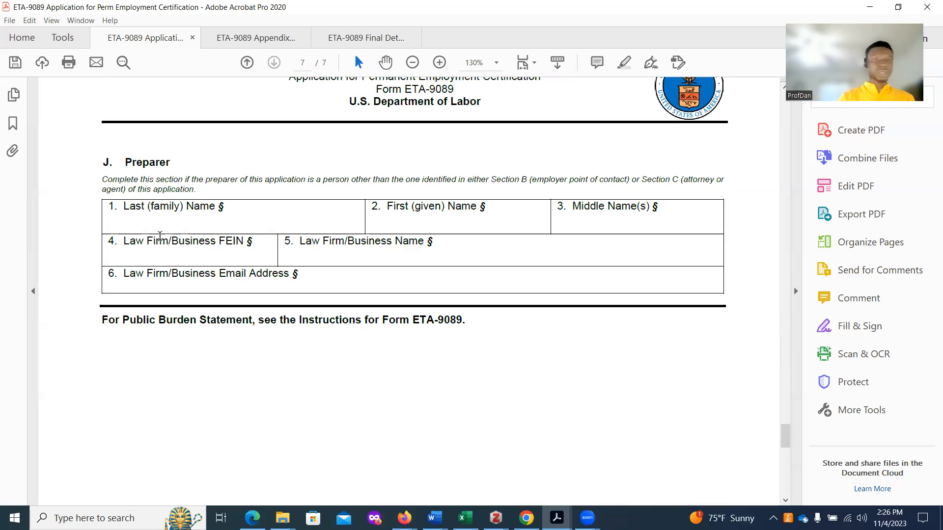
pyautogui.click(144, 221)
pyautogui.write('N/A')
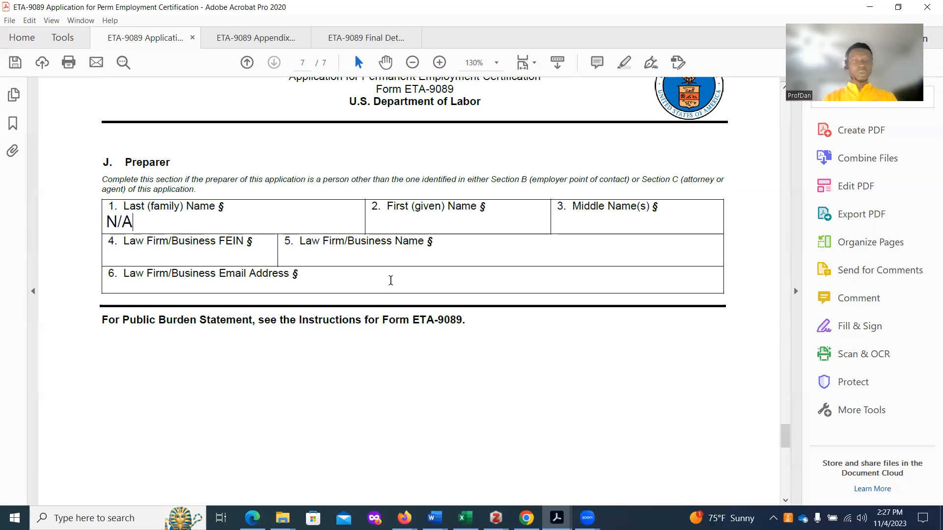
pyautogui.scroll(-1, 199, 288)
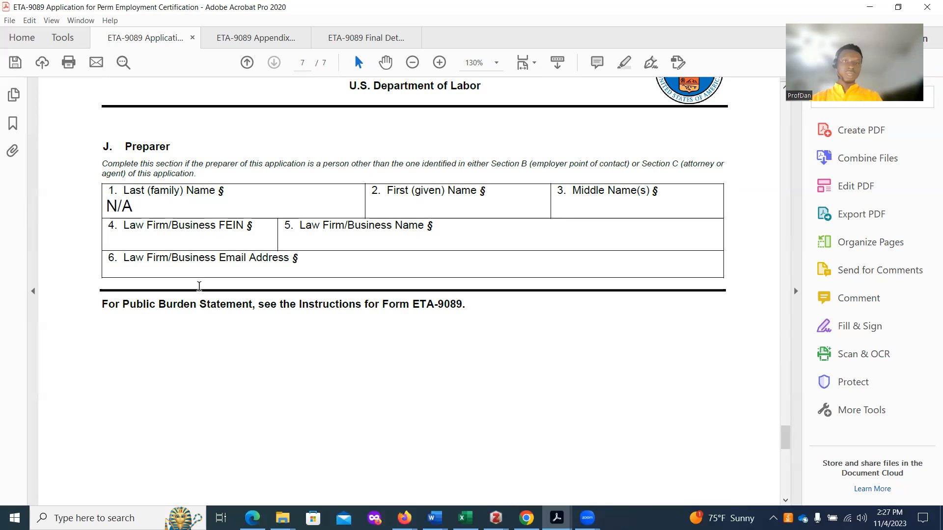
pyautogui.scroll(2, 199, 282)
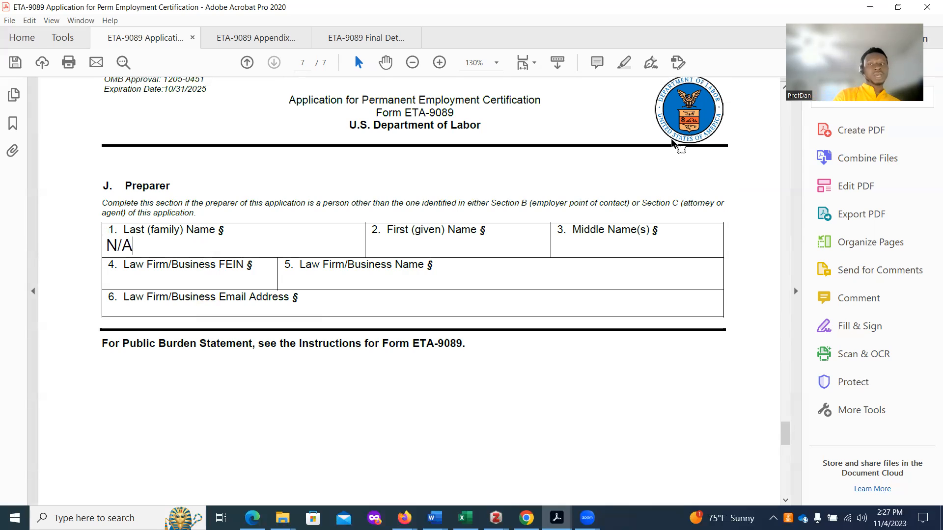
# Switch to the ETA-9089 Appendix A document and highlight its expiration date, "Appendix A:" in the title and the "A. Foreign Worker Contact Information" heading.
pyautogui.moveTo(784, 435); pyautogui.dragTo(784, 408)
pyautogui.moveTo(772, 101); pyautogui.dragTo(768, 93)
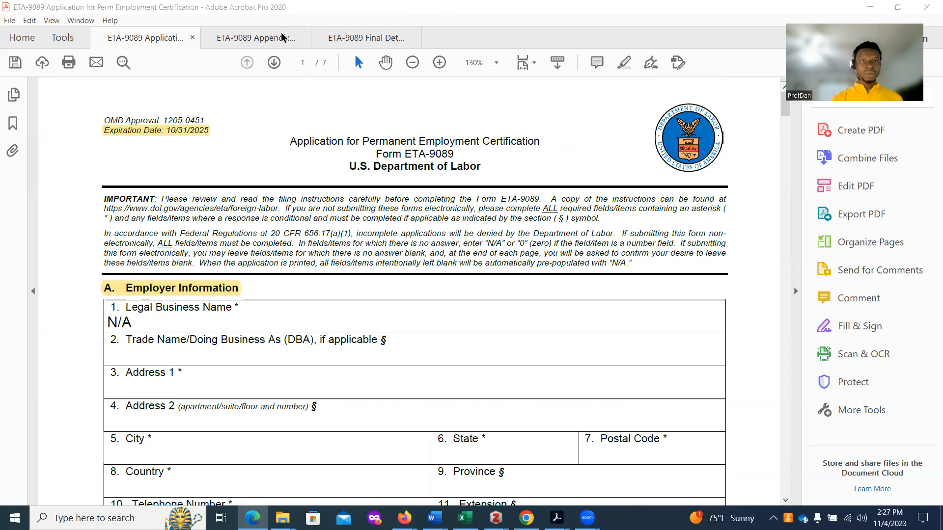
pyautogui.click(244, 38)
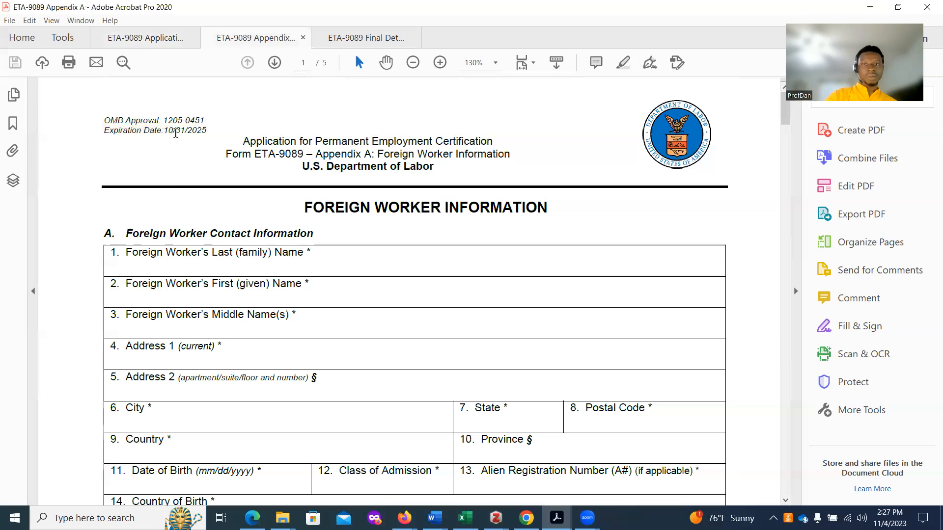
pyautogui.click(628, 65)
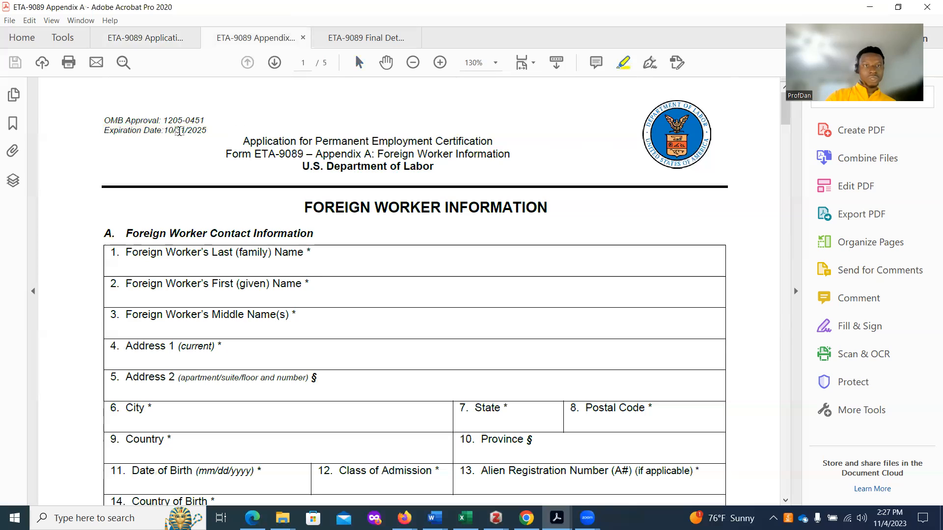
pyautogui.moveTo(101, 131); pyautogui.dragTo(207, 130)
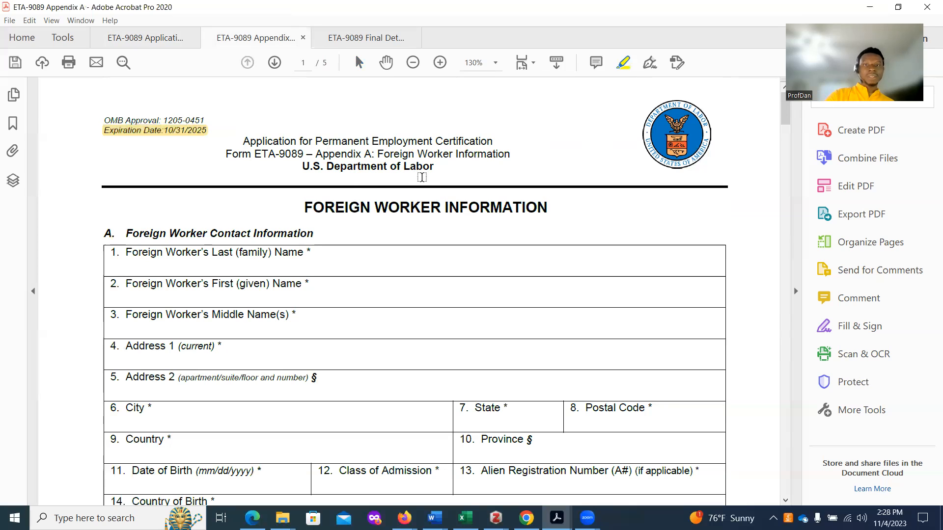
pyautogui.moveTo(323, 154); pyautogui.dragTo(374, 154)
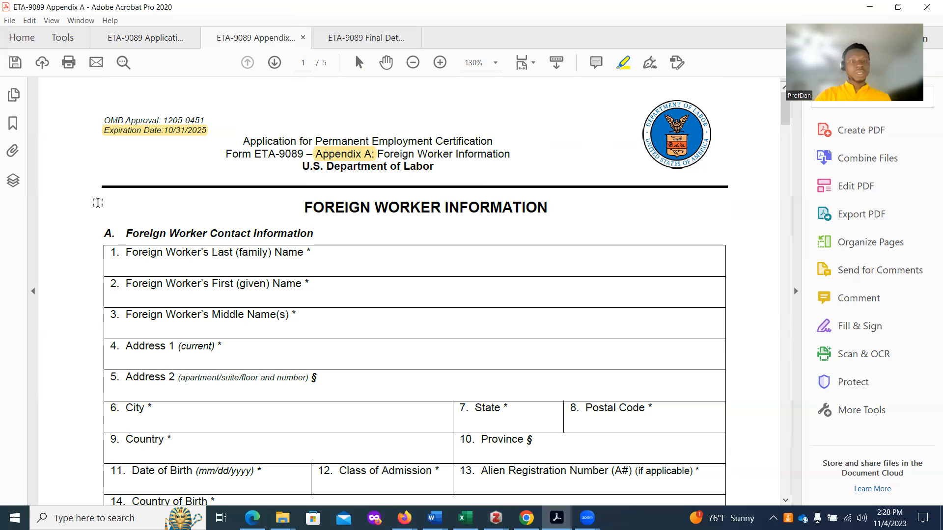
pyautogui.moveTo(109, 232); pyautogui.dragTo(314, 232)
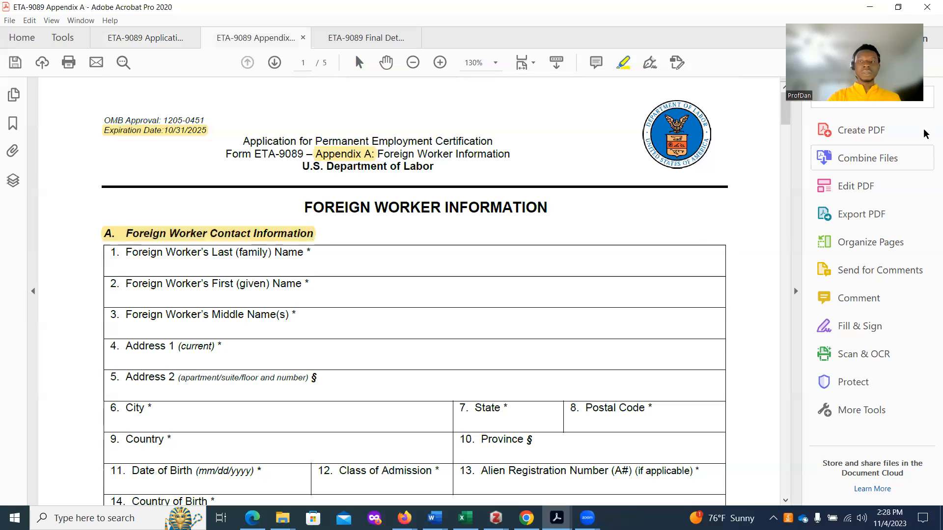
# Go to the foreign worker's last name and first name fields in Section A of Appendix A.
pyautogui.moveTo(785, 115); pyautogui.dragTo(787, 125)
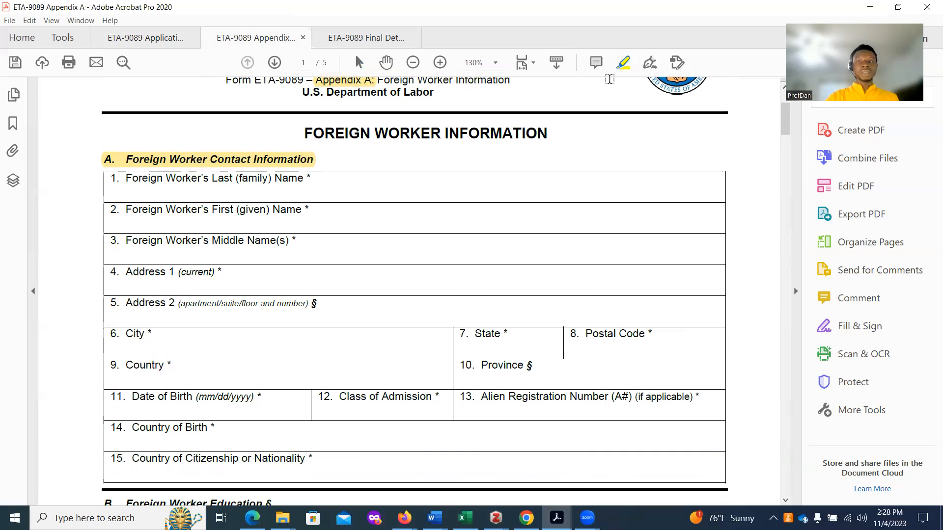
pyautogui.click(131, 192)
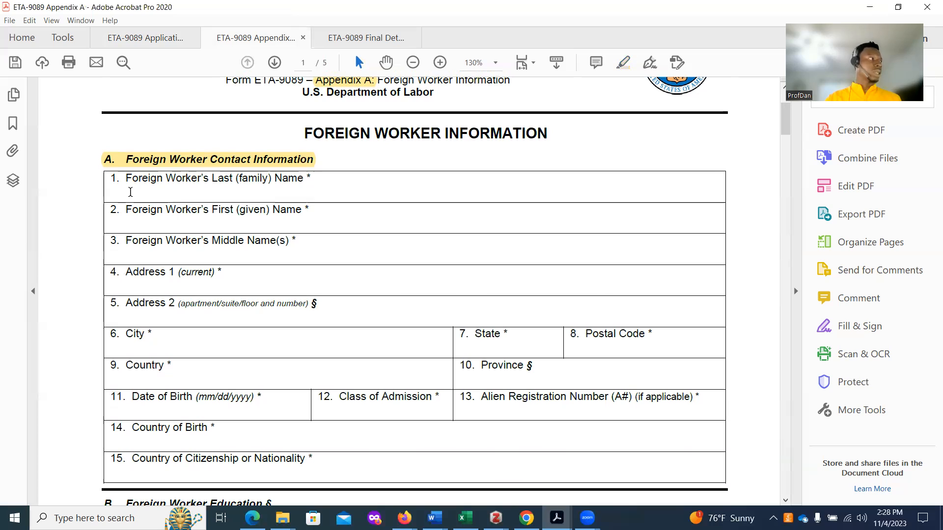
pyautogui.click(121, 221)
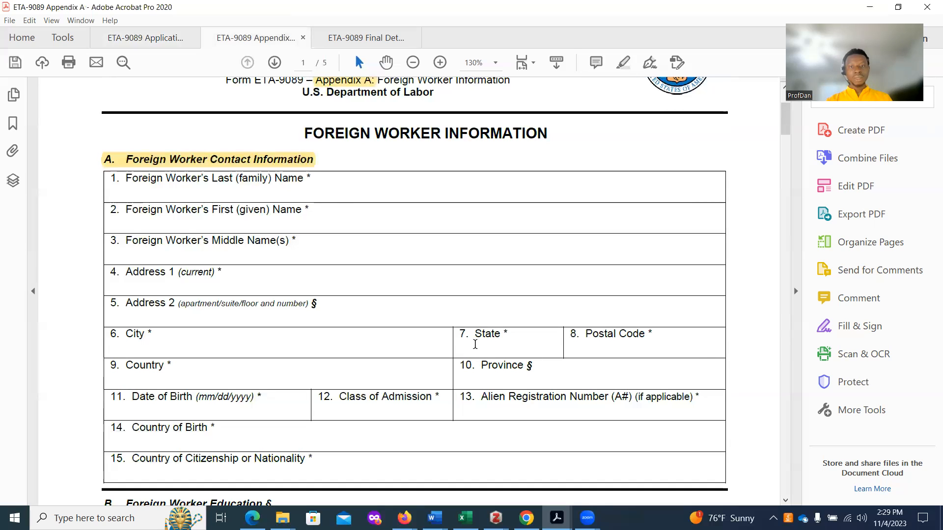
# Enter F1 as the foreign worker's class of admission in Section A.
pyautogui.click(607, 348)
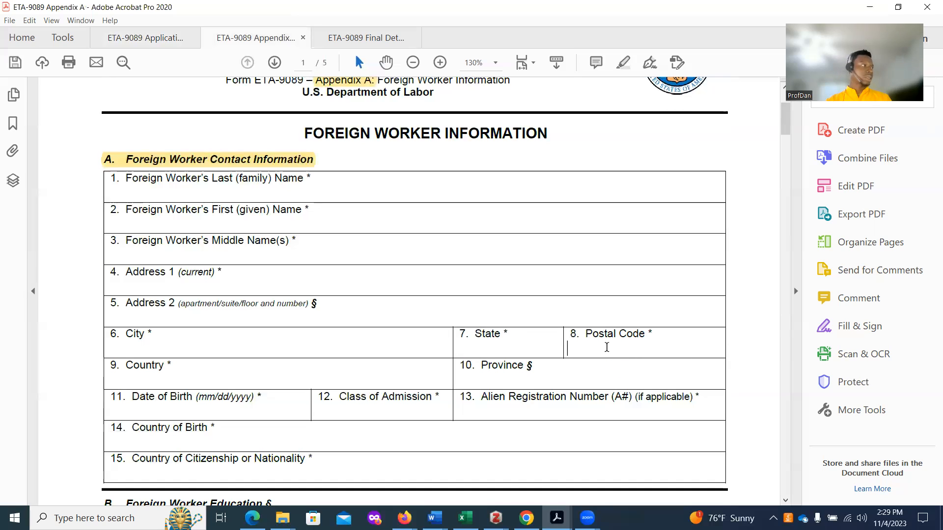
pyautogui.click(136, 412)
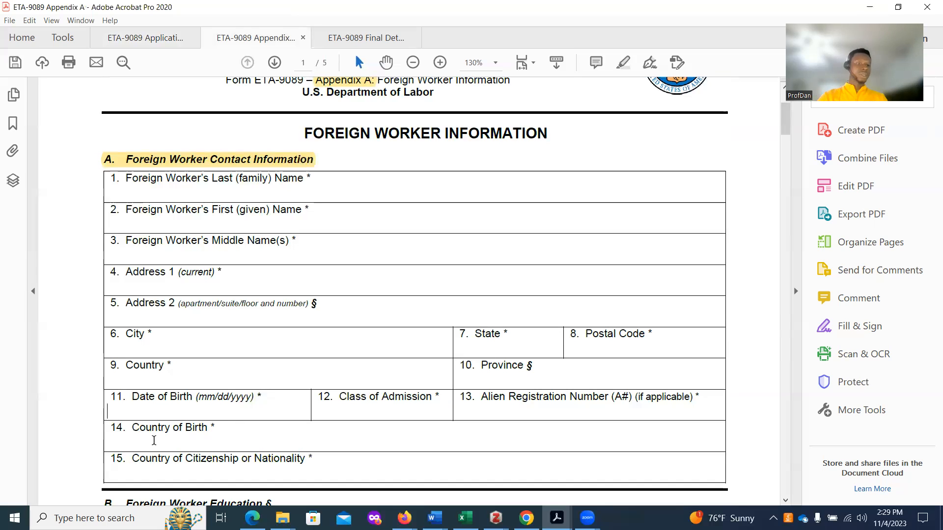
pyautogui.click(329, 409)
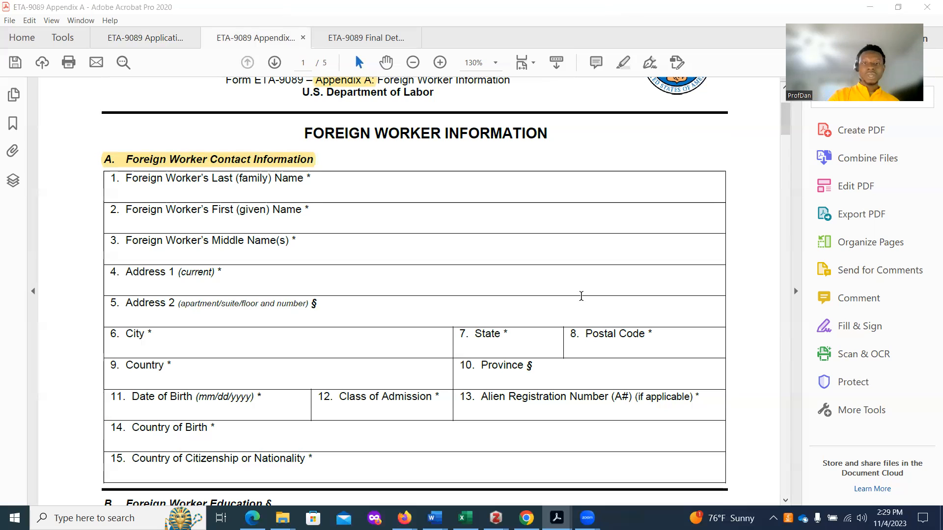
pyautogui.click(348, 407)
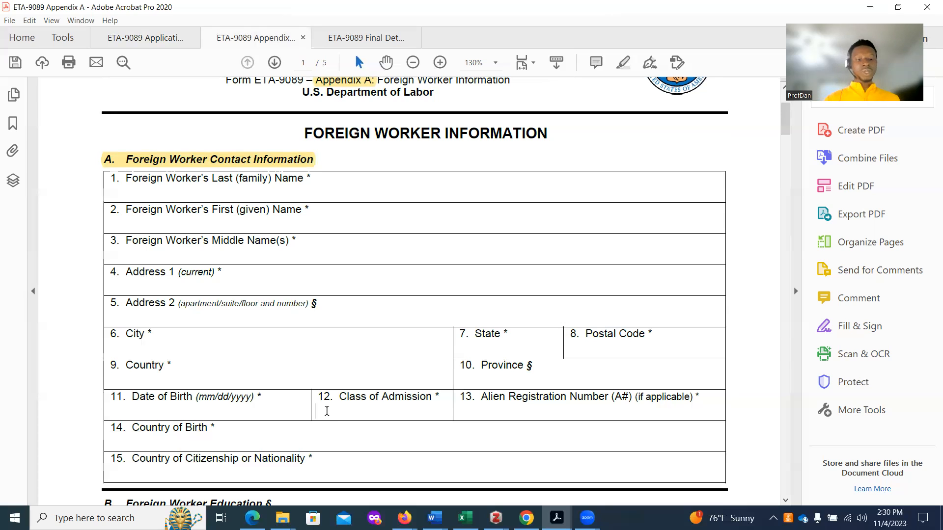
pyautogui.write('F')
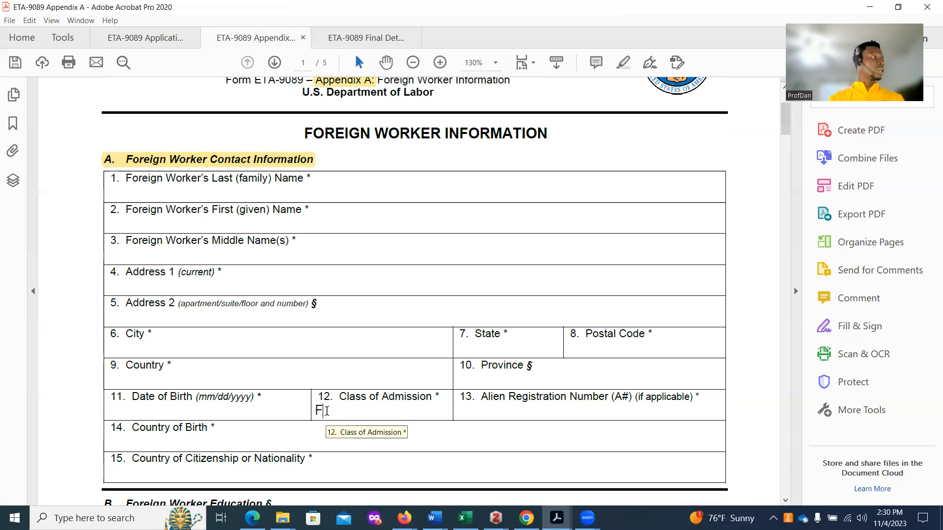
pyautogui.write('1')
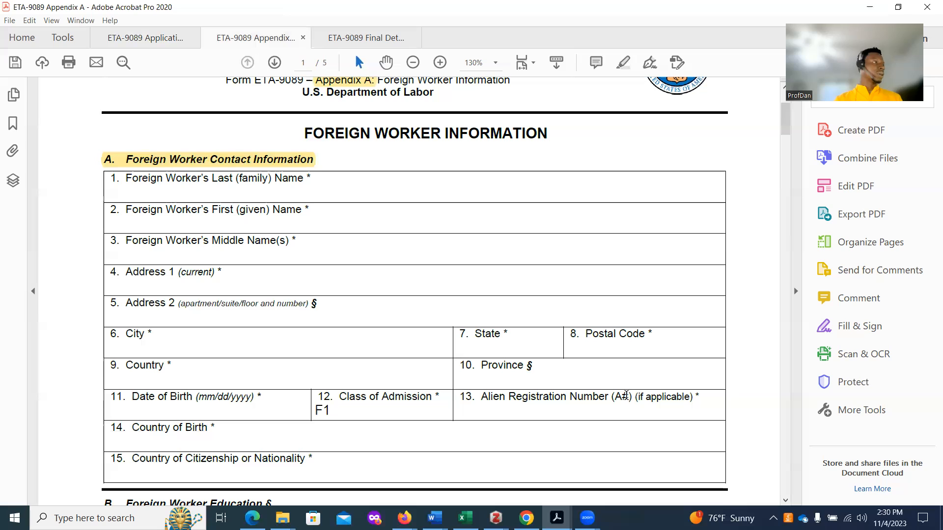
# Highlight the "Foreign Worker Education §" heading of Section B on page 1.
pyautogui.scroll(-1, 133, 435)
pyautogui.click(137, 434)
pyautogui.scroll(-4, 136, 434)
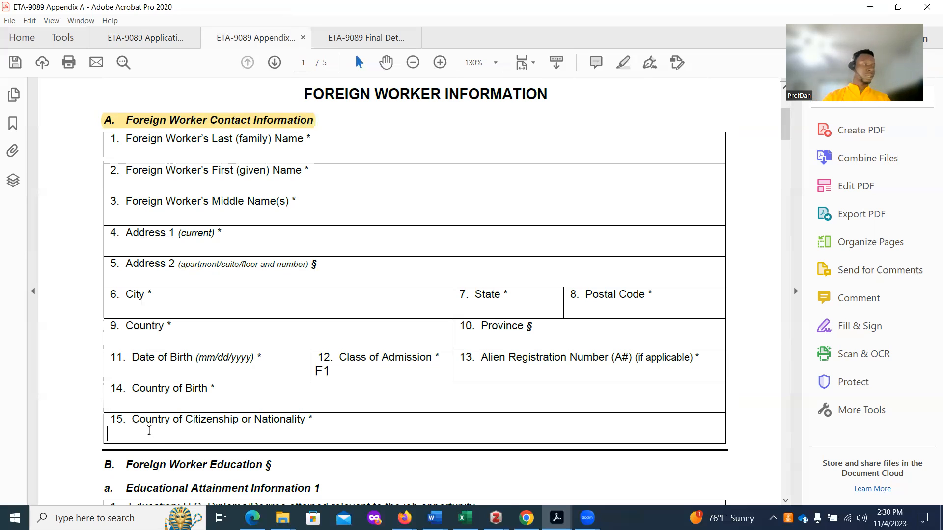
pyautogui.scroll(-1, 150, 431)
pyautogui.scroll(1, 156, 427)
pyautogui.scroll(-1, 158, 424)
pyautogui.scroll(2, 158, 424)
pyautogui.scroll(-5, 167, 424)
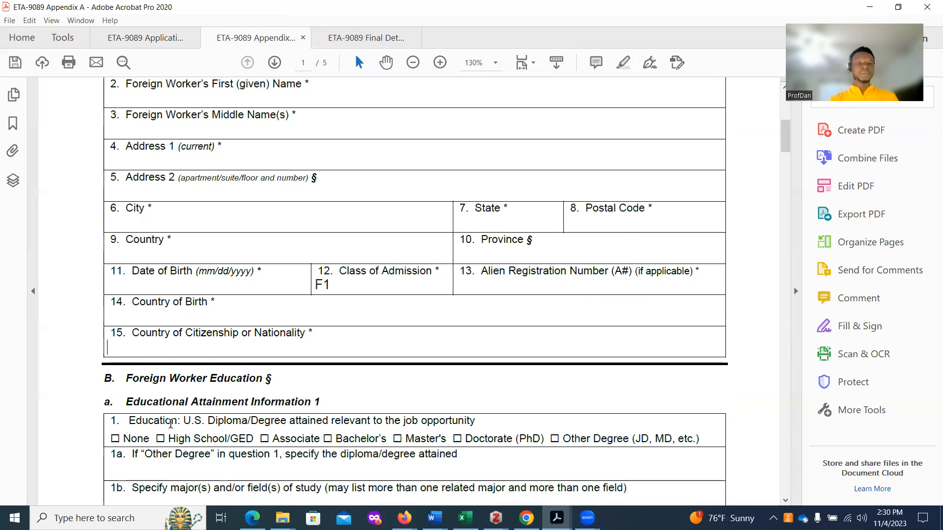
pyautogui.scroll(-1, 172, 422)
pyautogui.moveTo(784, 141); pyautogui.dragTo(785, 167)
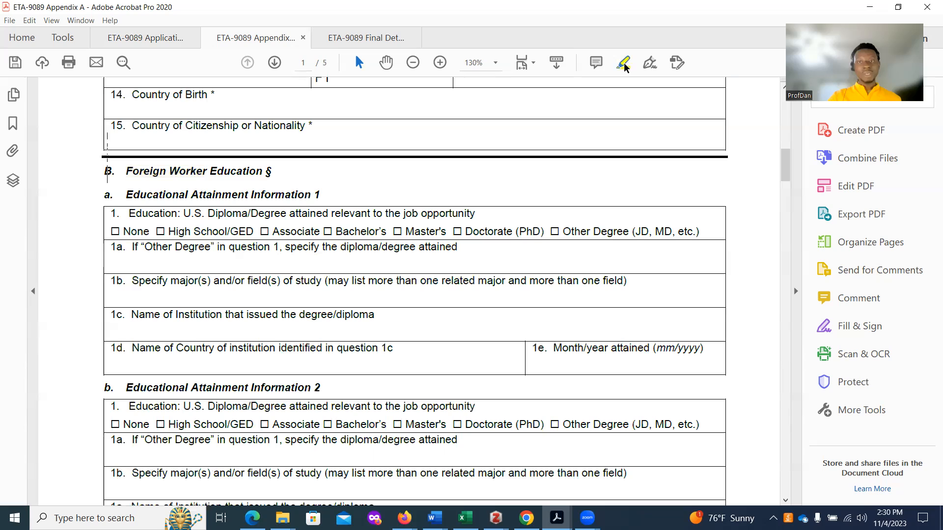
pyautogui.moveTo(127, 171); pyautogui.dragTo(274, 170)
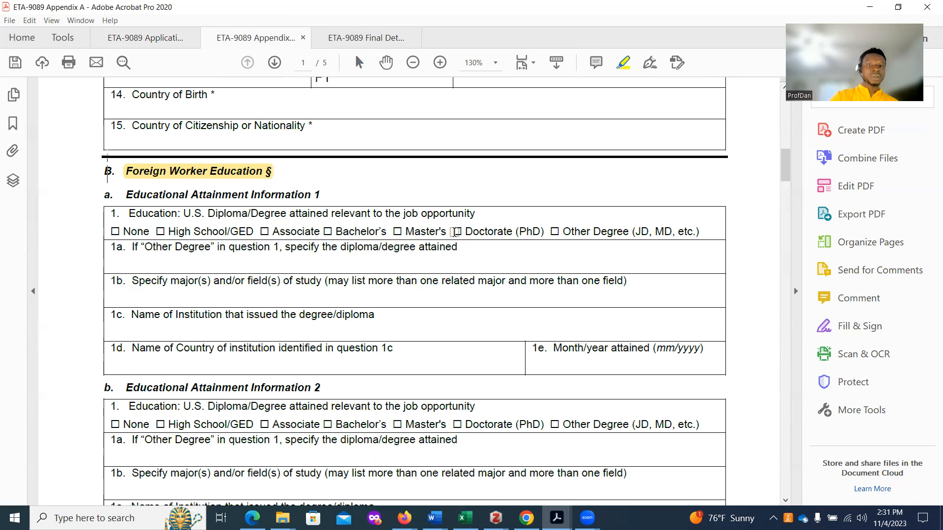
# Highlight "U.S. Diploma/Degree attained relevant to" and the None and Other Degree checkboxes in question 1 of Educational Attainment Information 1.
pyautogui.moveTo(183, 215); pyautogui.dragTo(383, 215)
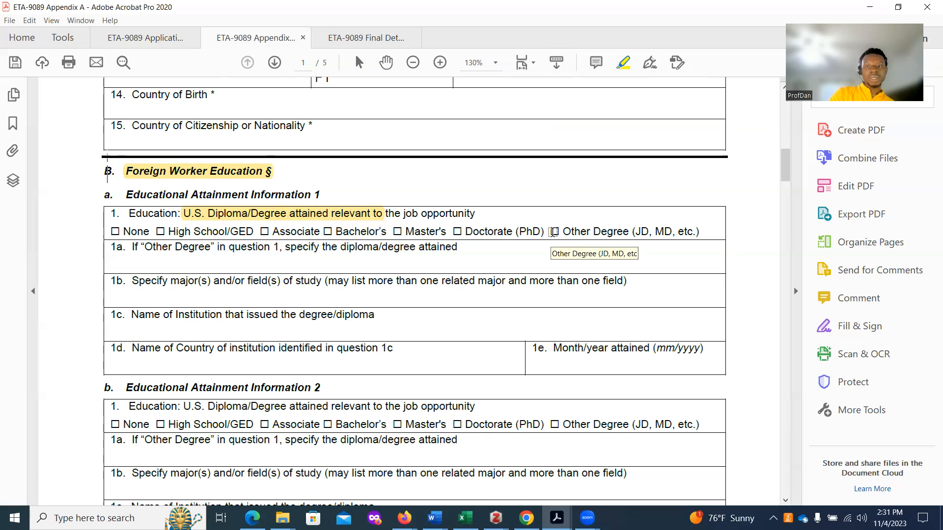
pyautogui.click(553, 232)
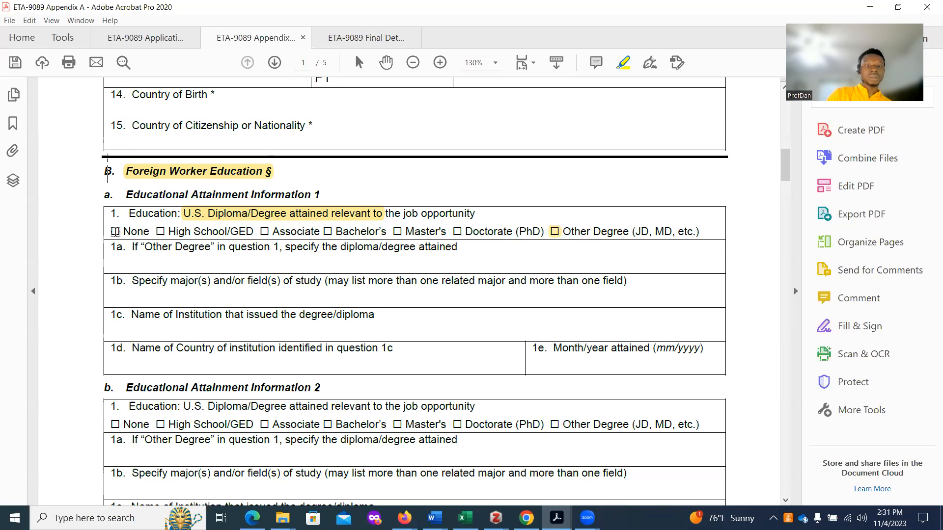
pyautogui.click(114, 232)
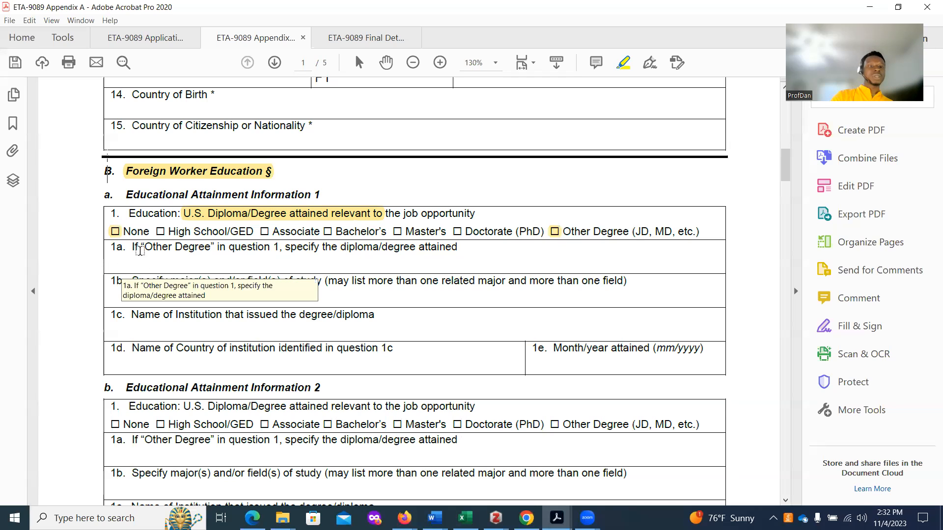
# In Educational Attainment Information 1, highlight "1b. Specify major(s)", "Name of Country of institution identified" and "Month/year attained (mm/yyyy)".
pyautogui.moveTo(120, 268); pyautogui.dragTo(160, 265)
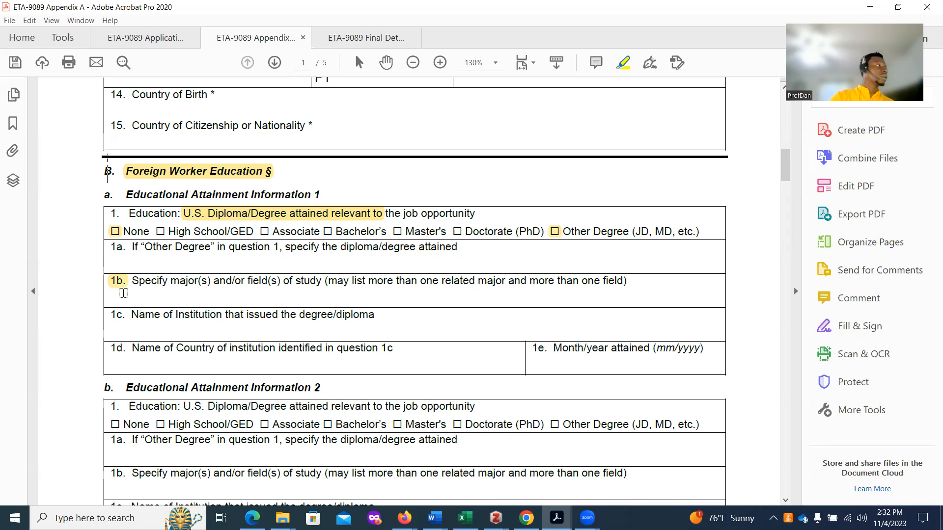
pyautogui.moveTo(132, 282); pyautogui.dragTo(212, 284)
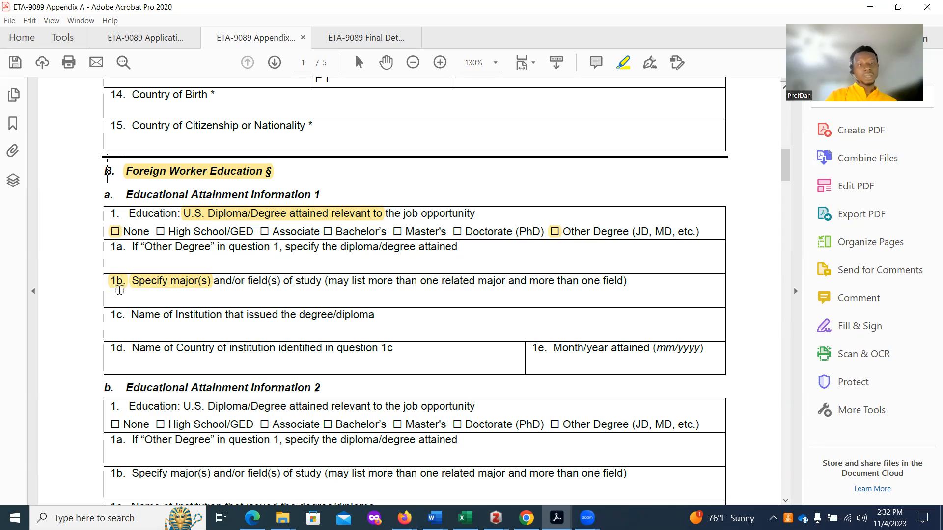
pyautogui.scroll(-1, 126, 292)
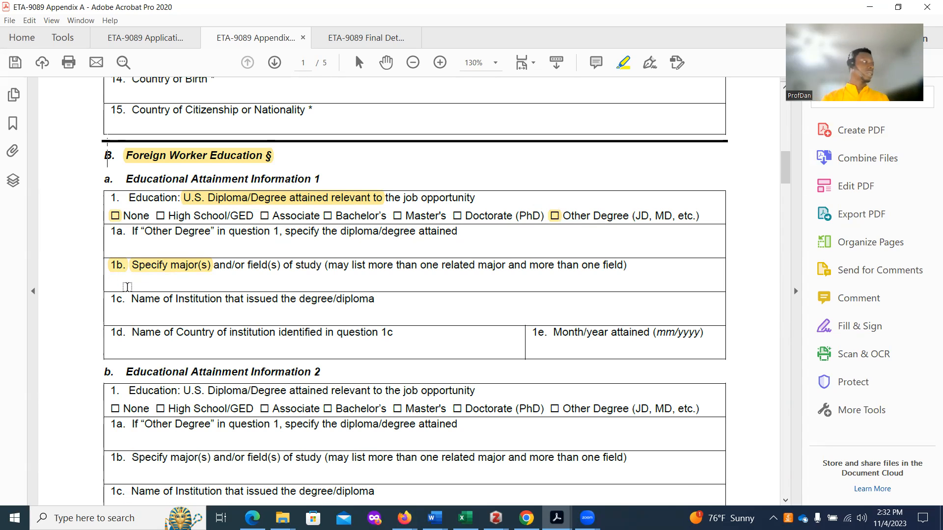
pyautogui.scroll(-1, 129, 282)
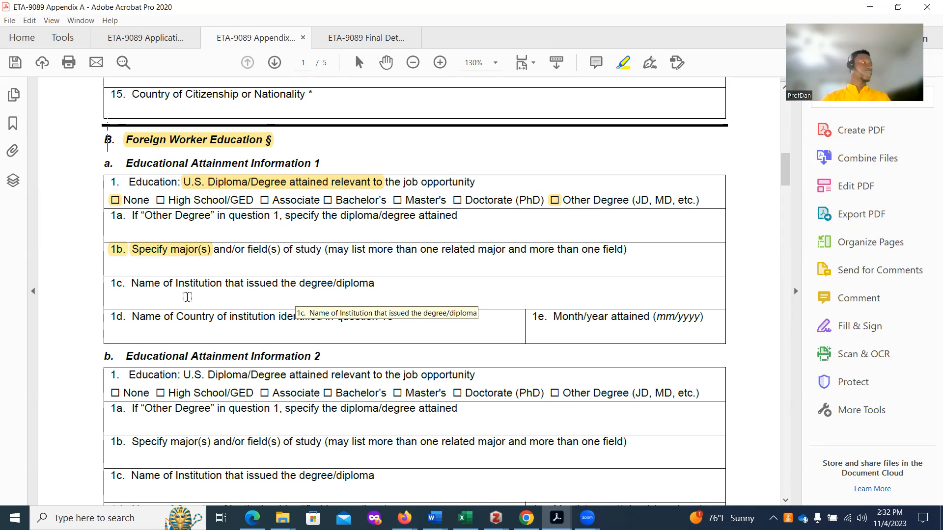
pyautogui.moveTo(136, 322); pyautogui.dragTo(283, 322)
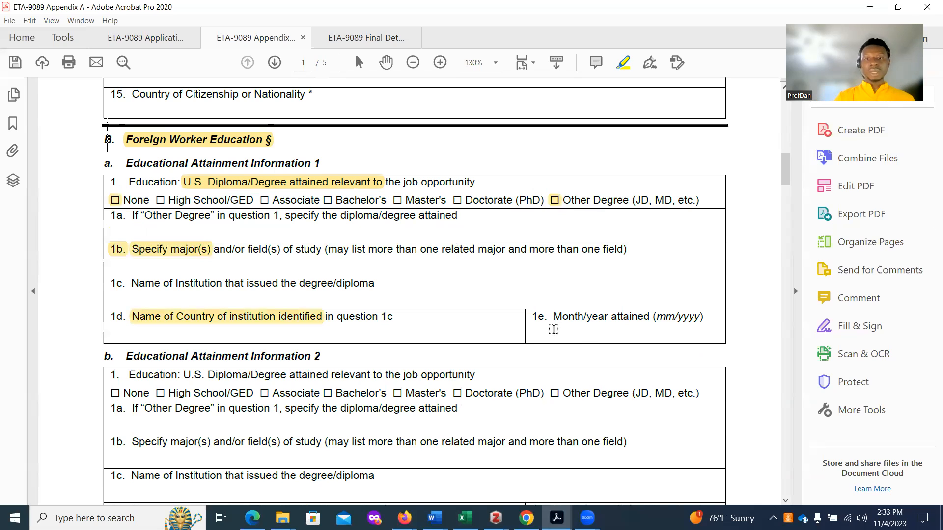
pyautogui.moveTo(554, 318); pyautogui.dragTo(703, 318)
pyautogui.moveTo(599, 343); pyautogui.dragTo(588, 337)
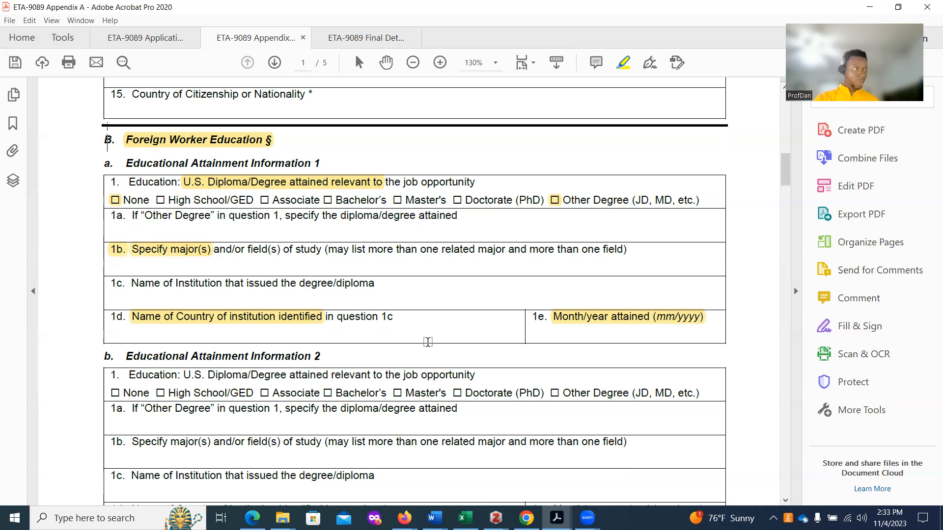
# Highlight the "Foreign Worker Training Qualifications §" heading of Section C on page 2.
pyautogui.scroll(-1, 307, 342)
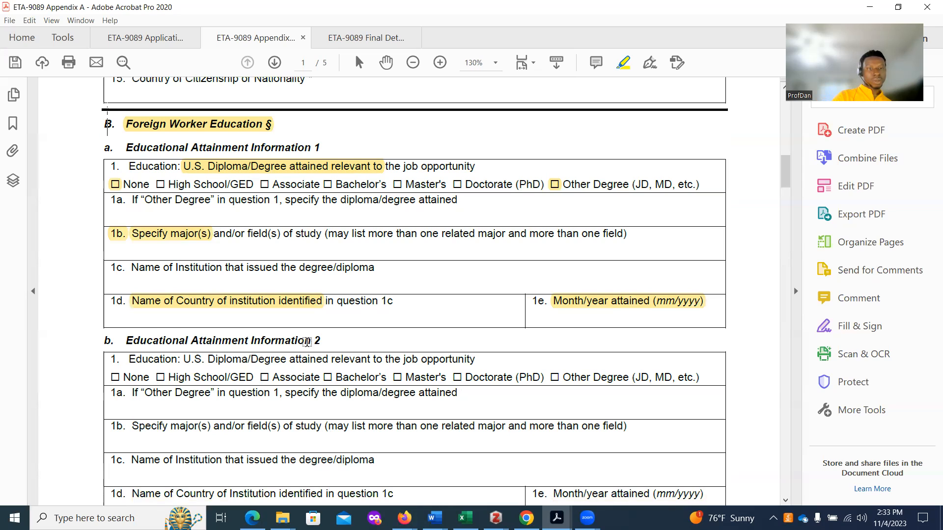
pyautogui.scroll(-1, 278, 348)
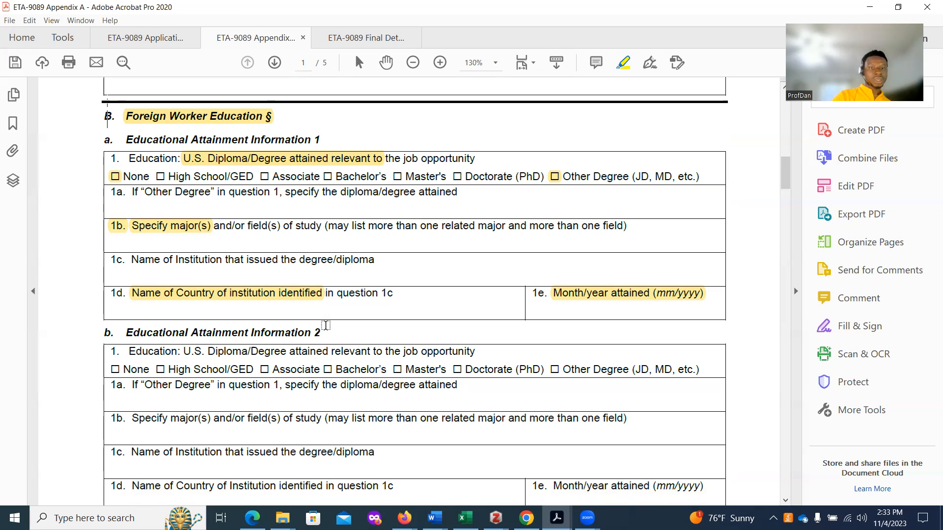
pyautogui.scroll(-1, 365, 324)
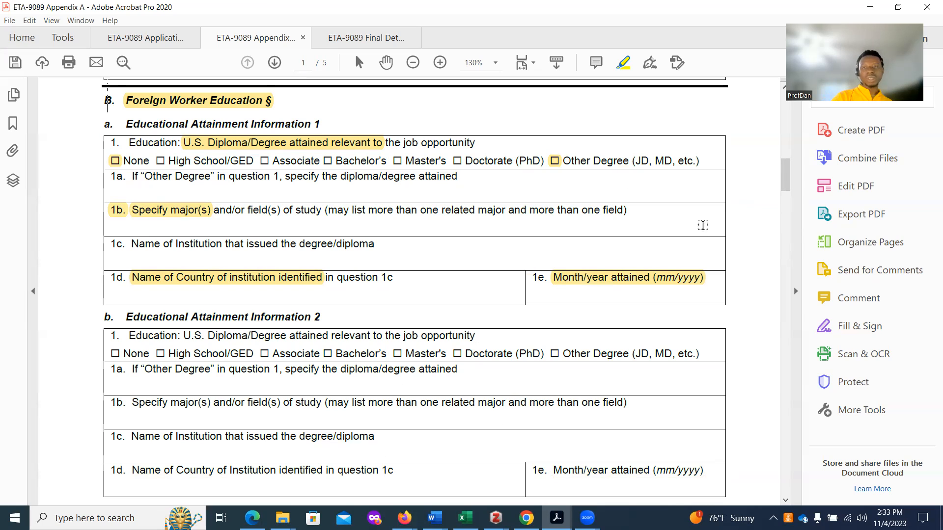
pyautogui.moveTo(785, 188); pyautogui.dragTo(785, 204)
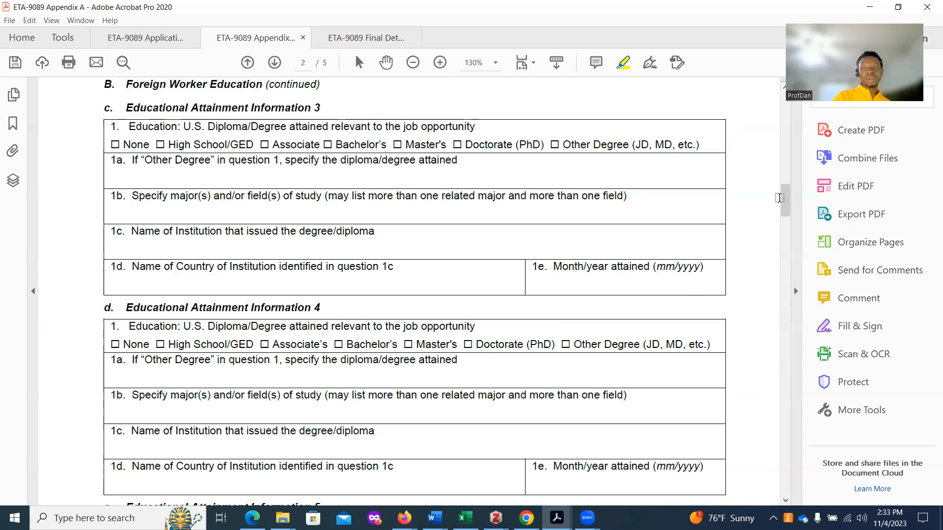
pyautogui.moveTo(785, 200); pyautogui.dragTo(785, 214)
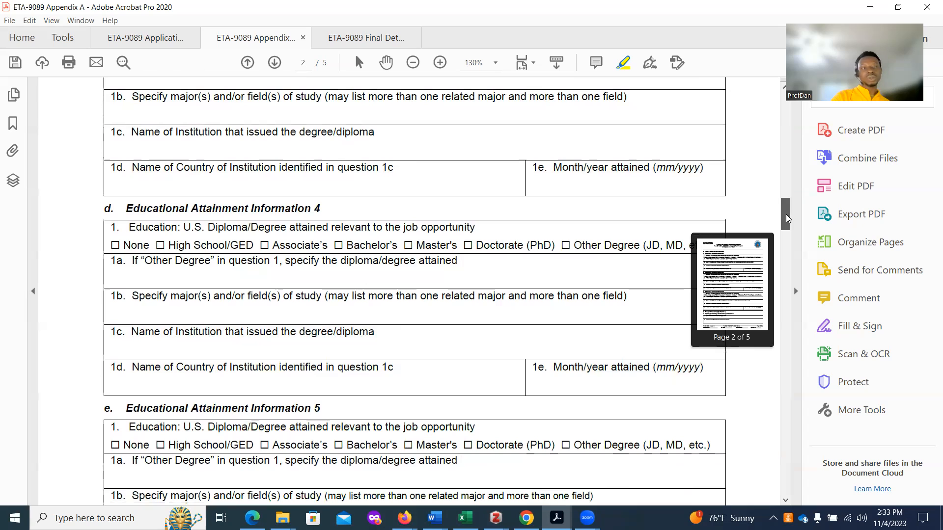
pyautogui.moveTo(785, 214); pyautogui.dragTo(783, 254)
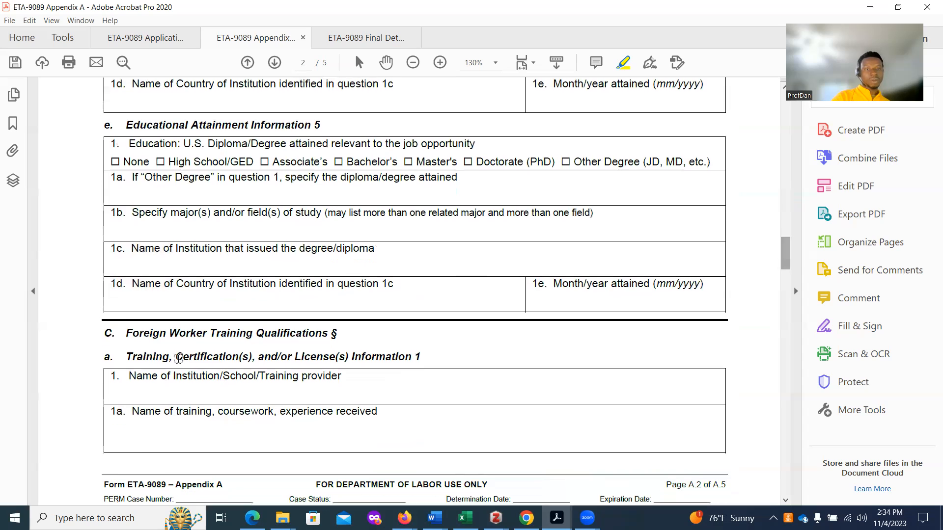
pyautogui.moveTo(124, 333); pyautogui.dragTo(338, 333)
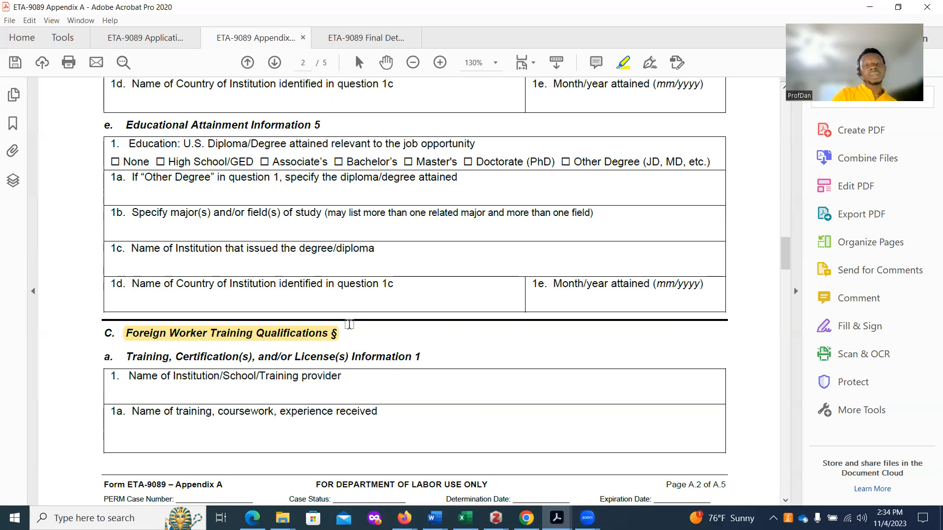
# Highlight "1a. Name of training" in Training, Certification(s), and/or License(s) Information 1.
pyautogui.scroll(-1, 350, 325)
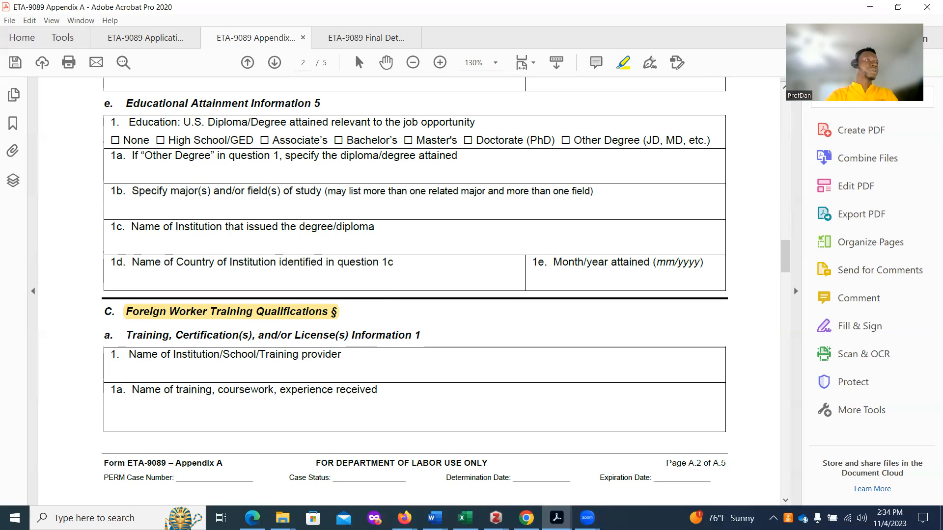
pyautogui.hotkey('alt', 'Tab')
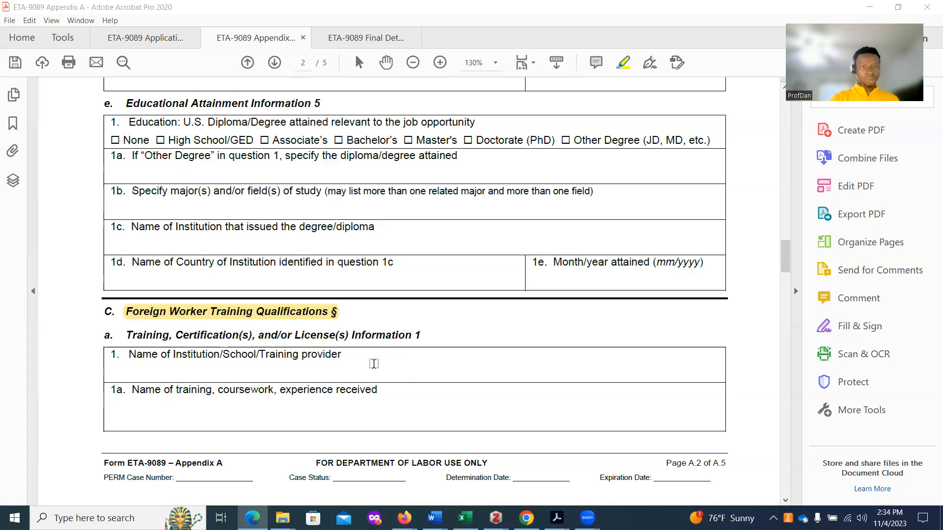
pyautogui.moveTo(117, 372); pyautogui.dragTo(199, 369)
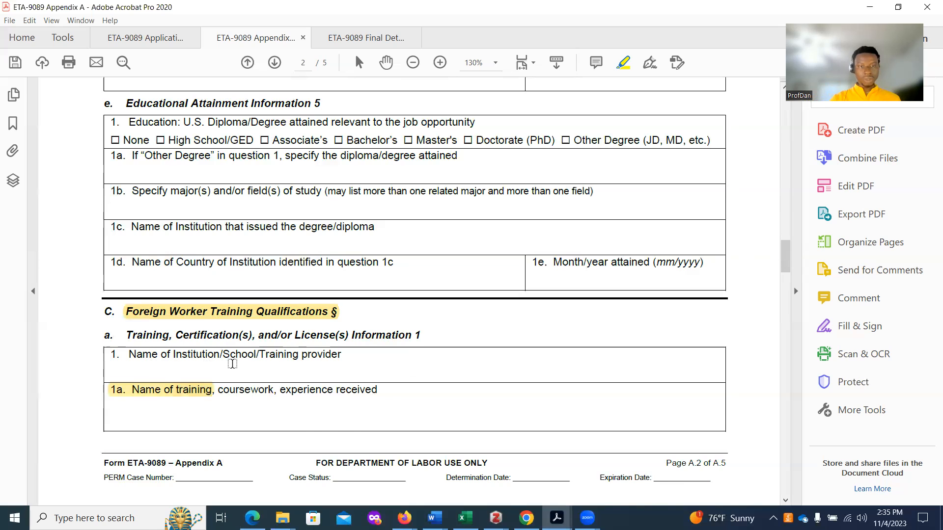
# Highlight the start date of training, end date of training and month/year awarded labels in fields 1c to 1e at the start of page 3.
pyautogui.scroll(-5, 232, 364)
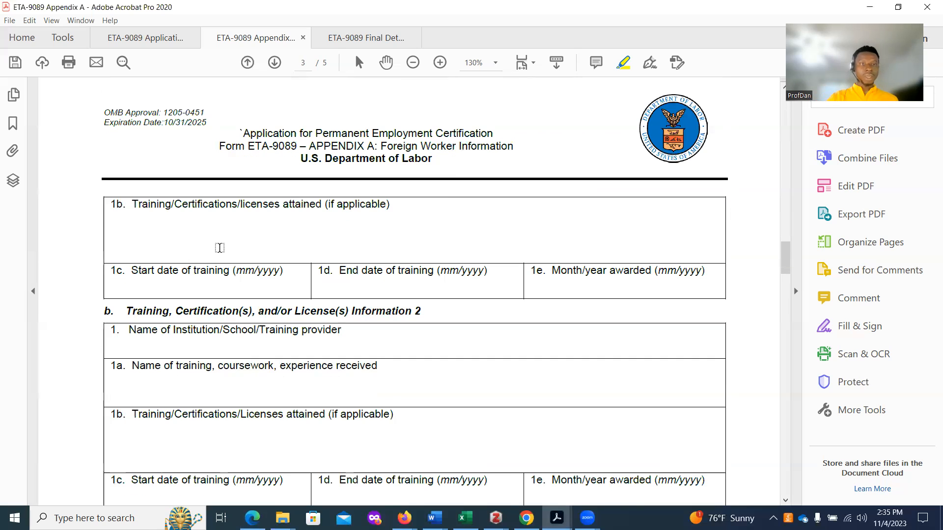
pyautogui.scroll(5, 221, 245)
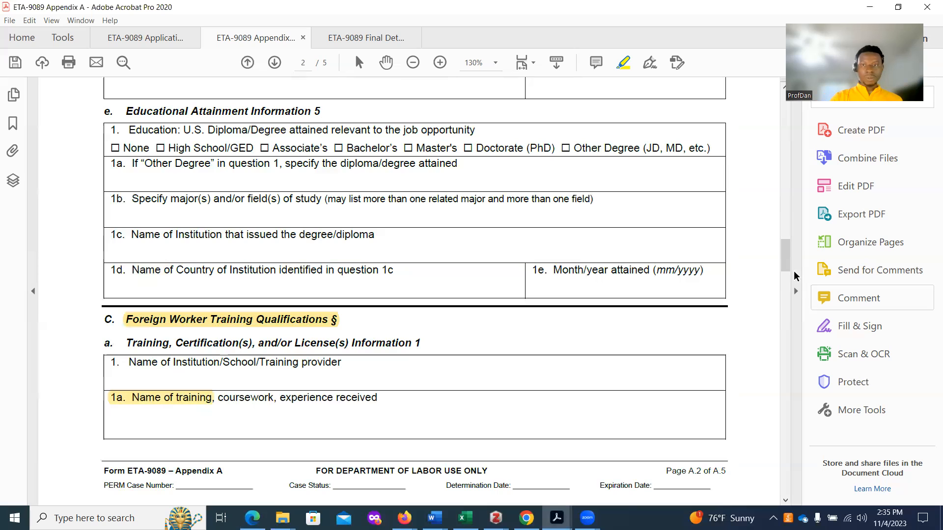
pyautogui.moveTo(783, 260); pyautogui.dragTo(786, 274)
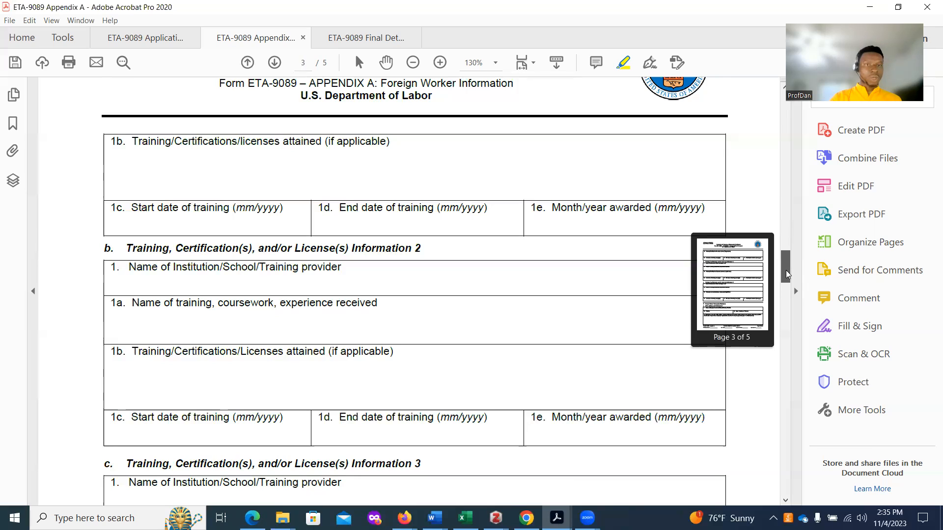
pyautogui.moveTo(125, 209); pyautogui.dragTo(243, 206)
pyautogui.moveTo(342, 206); pyautogui.dragTo(442, 208)
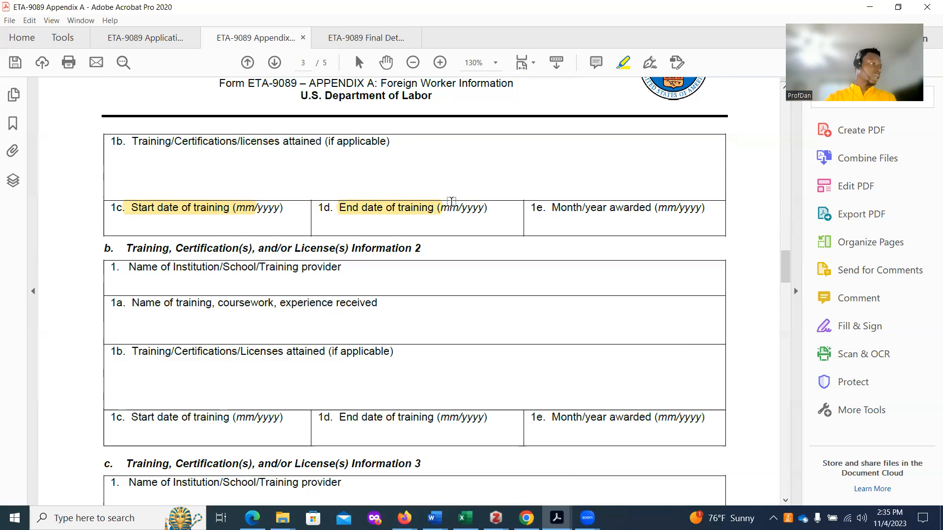
pyautogui.moveTo(551, 207); pyautogui.dragTo(647, 207)
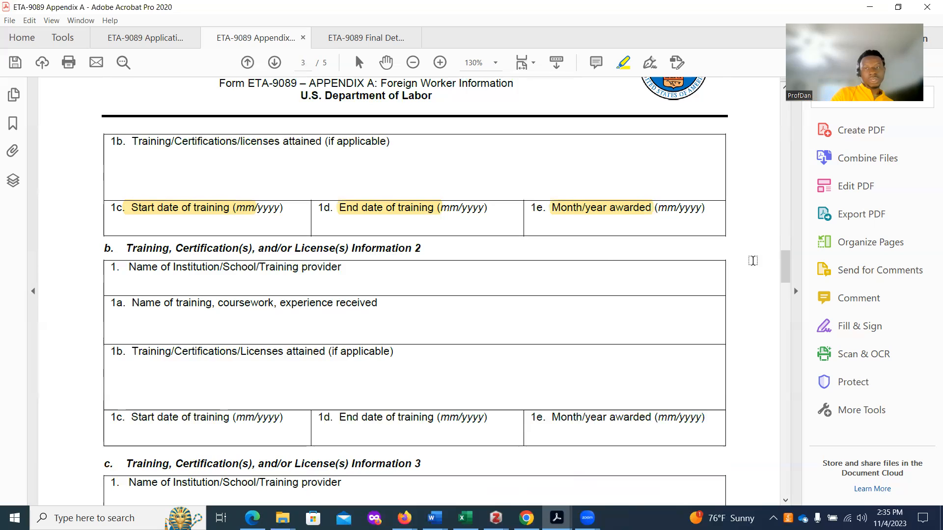
# Highlight the "Foreign Worker Training Qualifications §" heading of Section D and the "Skills, Abilities, and Proficiencies 1" subheading on page 3.
pyautogui.moveTo(785, 275); pyautogui.dragTo(787, 325)
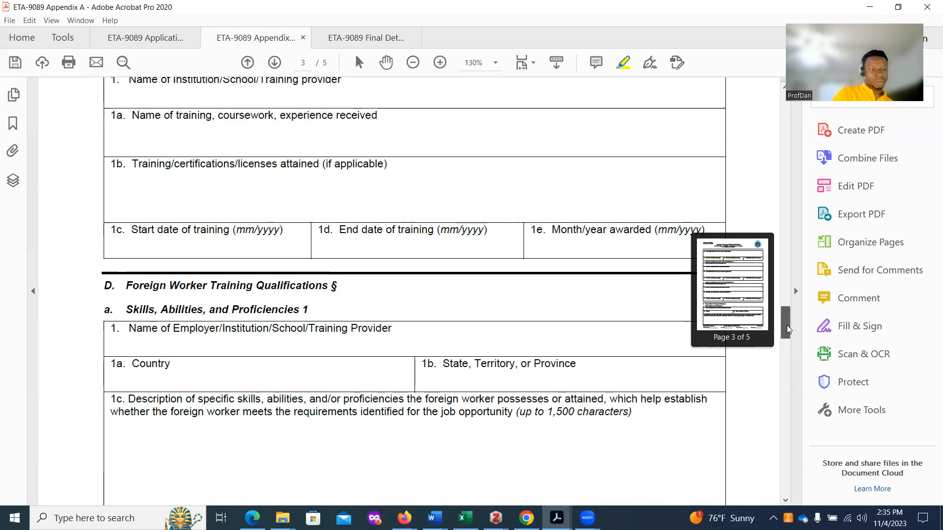
pyautogui.moveTo(786, 325)
pyautogui.mouseDown()
pyautogui.moveTo(789, 335)
pyautogui.moveTo(786, 318)
pyautogui.mouseUp()
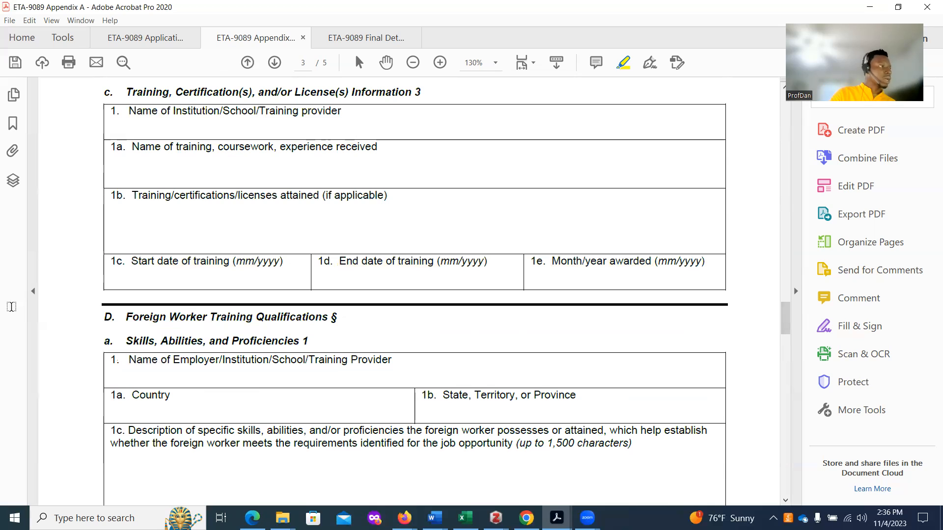
pyautogui.moveTo(129, 318); pyautogui.dragTo(326, 323)
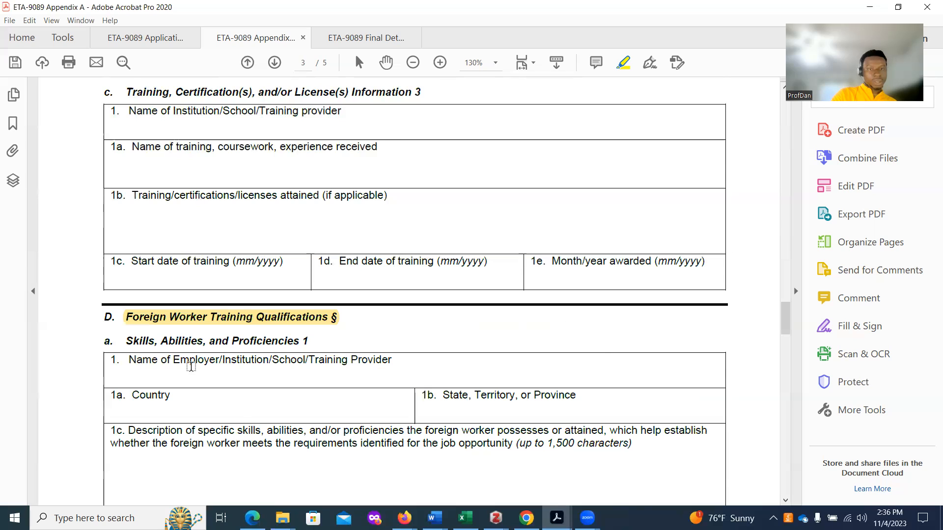
pyautogui.moveTo(126, 341); pyautogui.dragTo(318, 342)
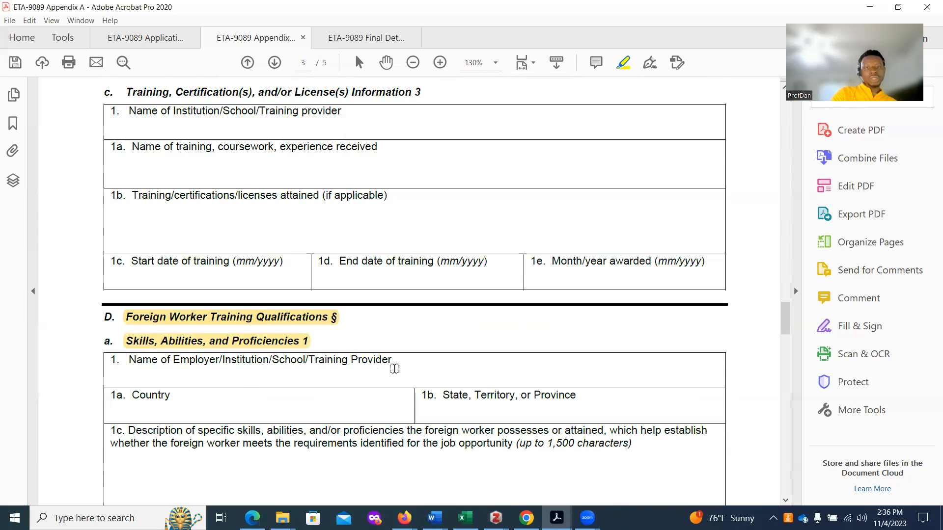
# Highlight the 1c description of specific skills, abilities and/or proficiencies in Skills, Abilities, and Proficiencies 2 on page 4.
pyautogui.moveTo(788, 318); pyautogui.dragTo(783, 341)
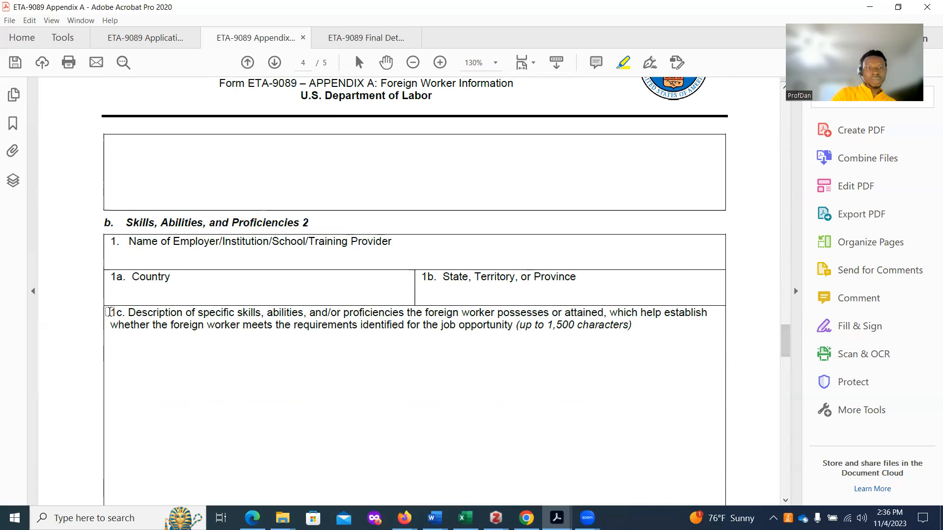
pyautogui.moveTo(112, 313)
pyautogui.mouseDown()
pyautogui.moveTo(633, 313)
pyautogui.moveTo(342, 344)
pyautogui.moveTo(296, 338)
pyautogui.moveTo(497, 323)
pyautogui.mouseUp()
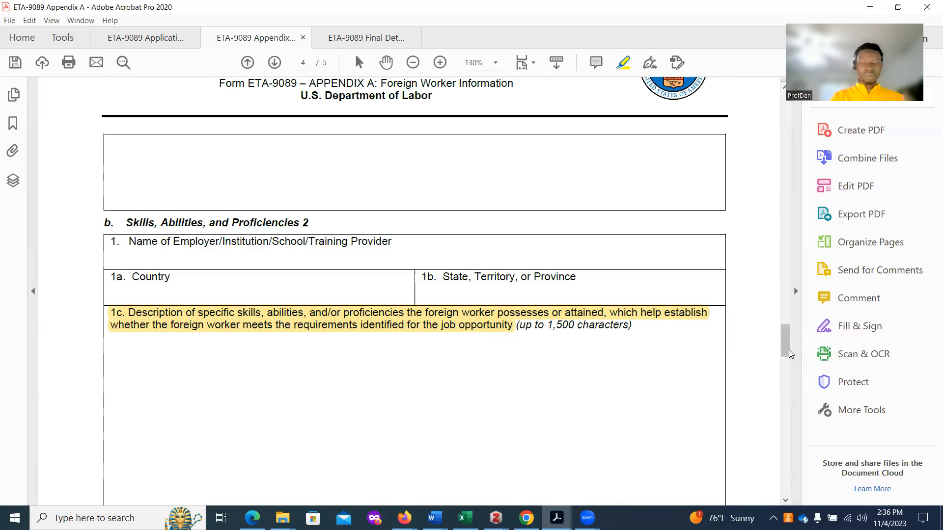
# Highlight "Job Title" and "Hours Worked Per Week" in Work Experience 1 of Section E.
pyautogui.moveTo(784, 344); pyautogui.dragTo(787, 358)
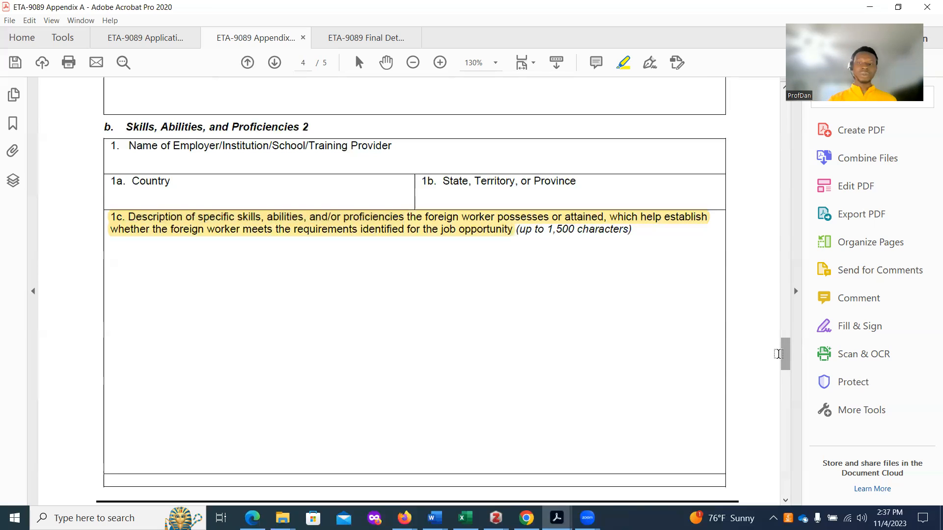
pyautogui.moveTo(787, 354); pyautogui.dragTo(788, 375)
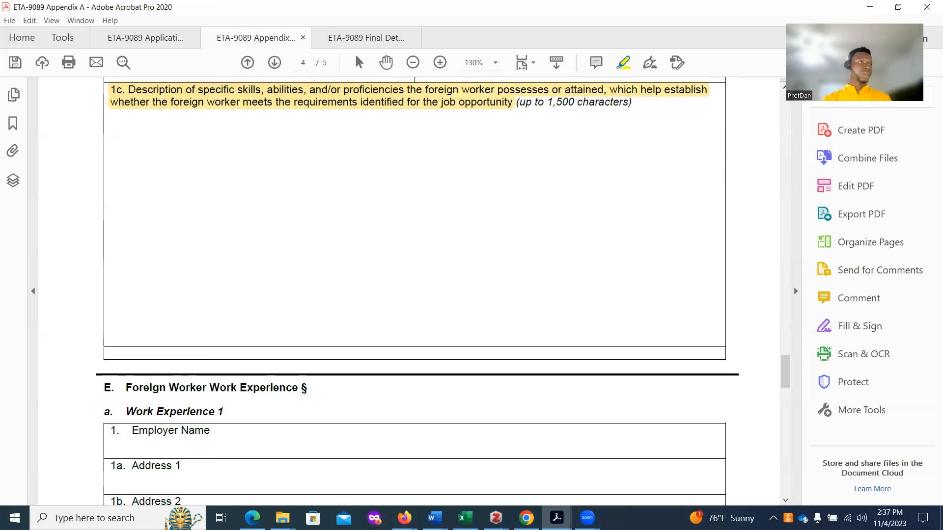
pyautogui.hotkey('alt', 'Tab')
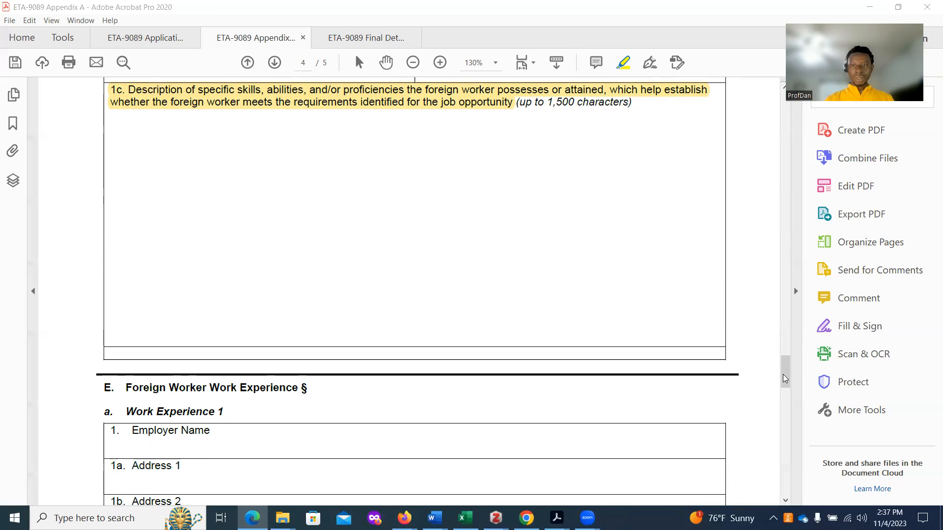
pyautogui.moveTo(783, 375); pyautogui.dragTo(784, 391)
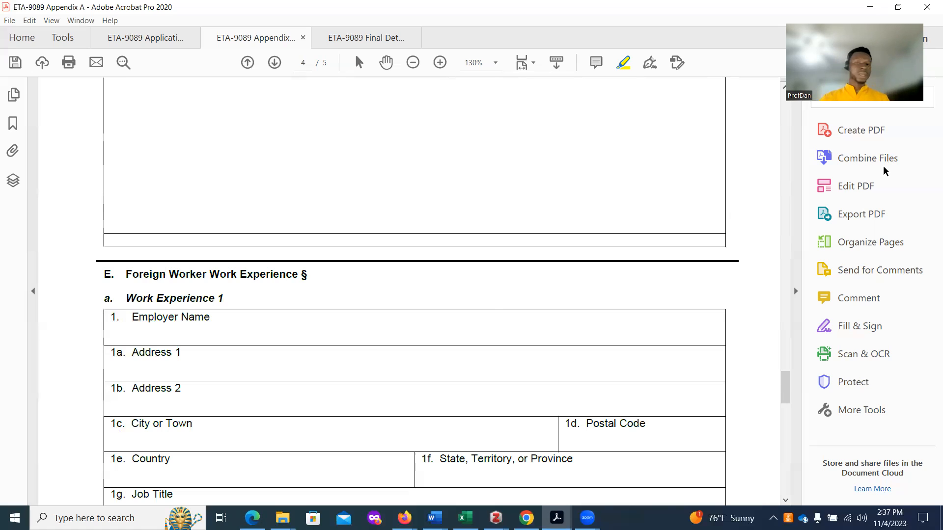
pyautogui.moveTo(785, 385); pyautogui.dragTo(787, 395)
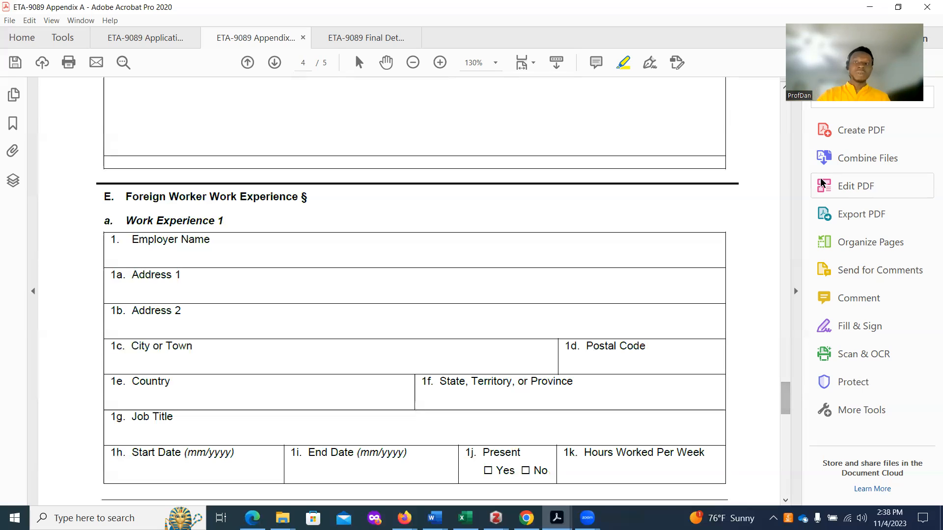
pyautogui.moveTo(785, 395); pyautogui.dragTo(789, 401)
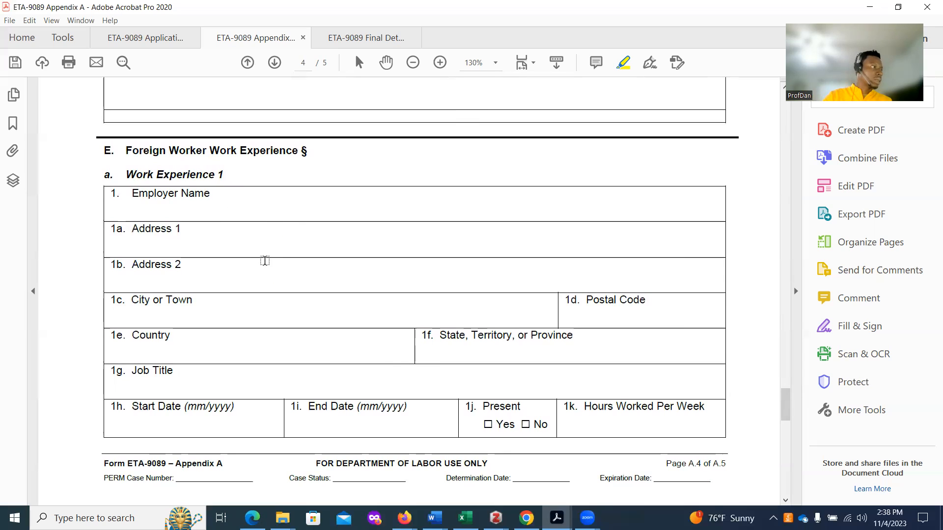
pyautogui.moveTo(132, 371); pyautogui.dragTo(186, 373)
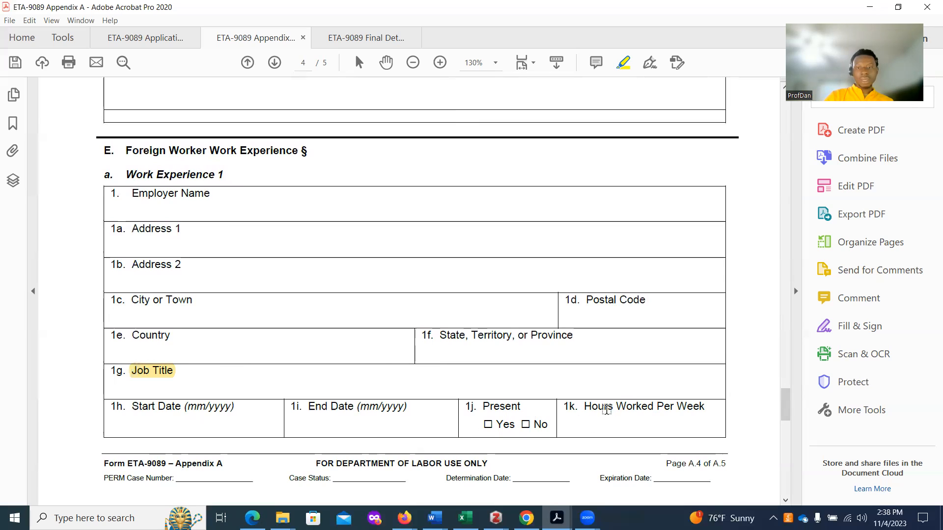
pyautogui.moveTo(589, 407)
pyautogui.mouseDown()
pyautogui.moveTo(704, 407)
pyautogui.moveTo(690, 408)
pyautogui.mouseUp()
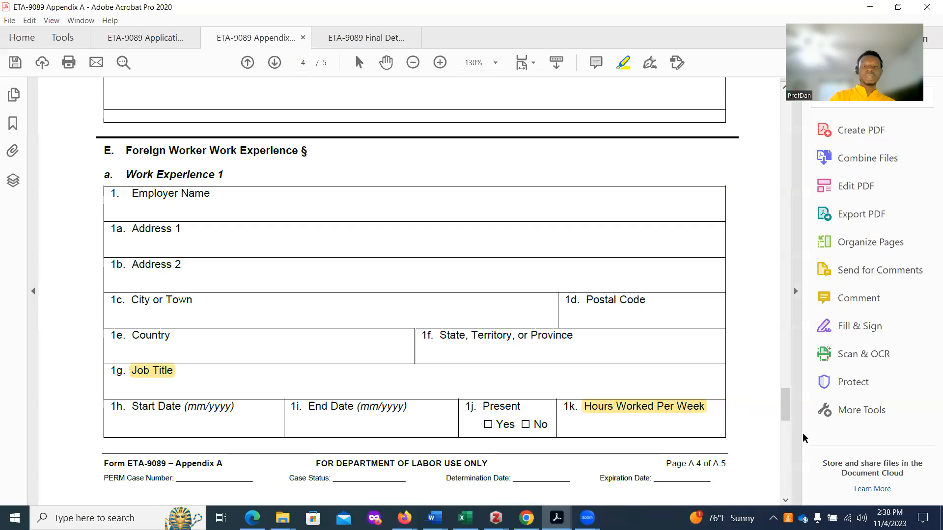
# Review the Job Duties field on page 5 of Appendix A and return to the form's first page.
pyautogui.click(784, 410)
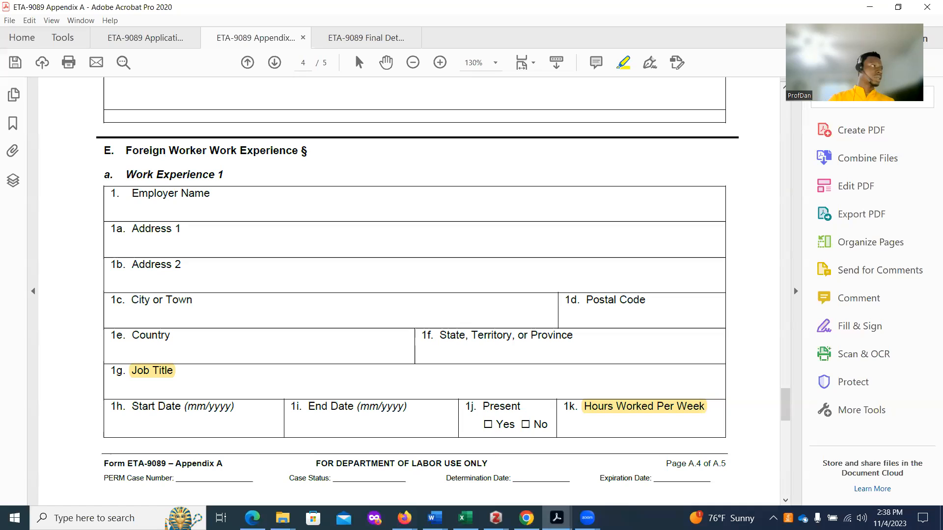
pyautogui.moveTo(785, 404); pyautogui.dragTo(169, 178)
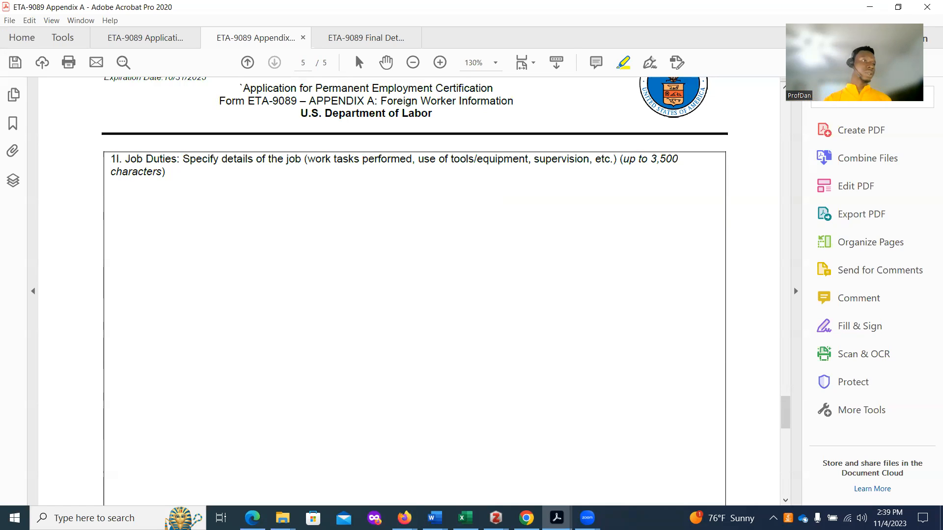
pyautogui.hotkey('alt', 'Tab')
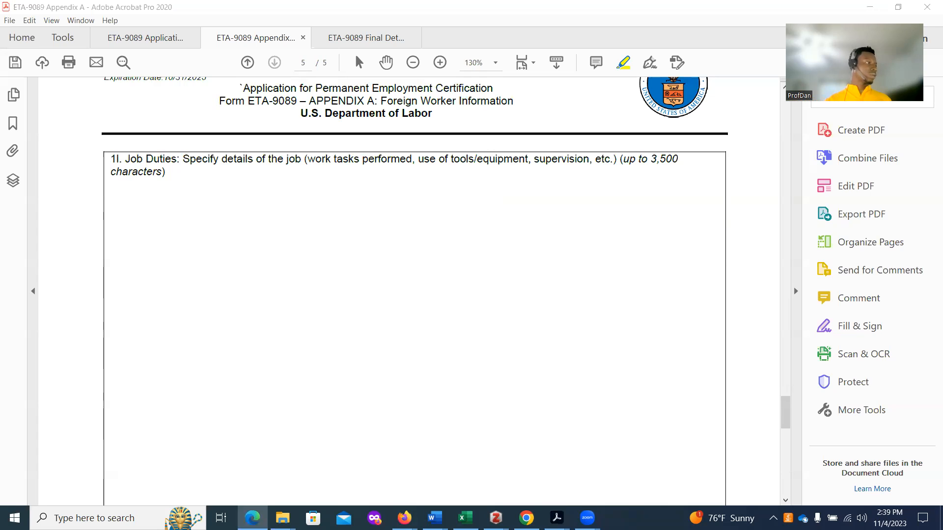
pyautogui.moveTo(784, 414); pyautogui.dragTo(775, 77)
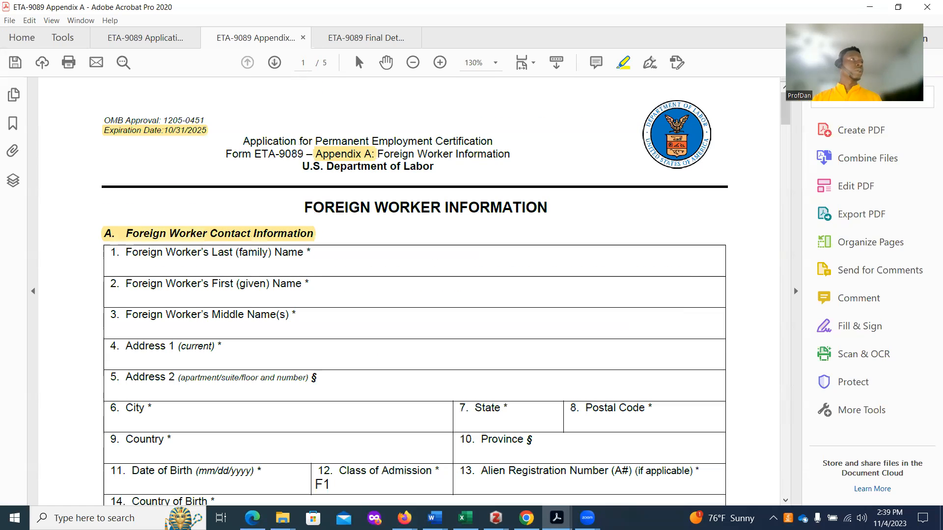
pyautogui.hotkey('alt', 'Tab')
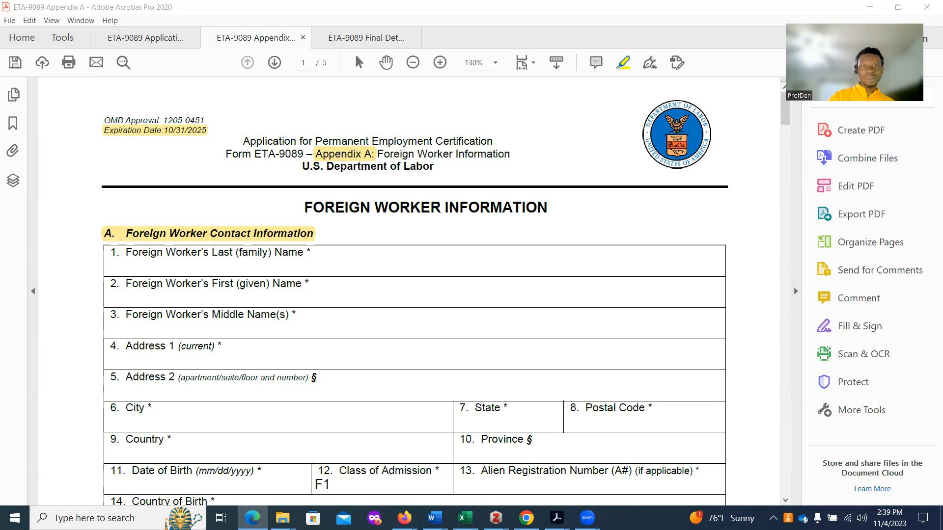
# Open the ETA-9089 Final Determination and examine the case, employer, foreign worker and job fields of Section A.
pyautogui.click(374, 38)
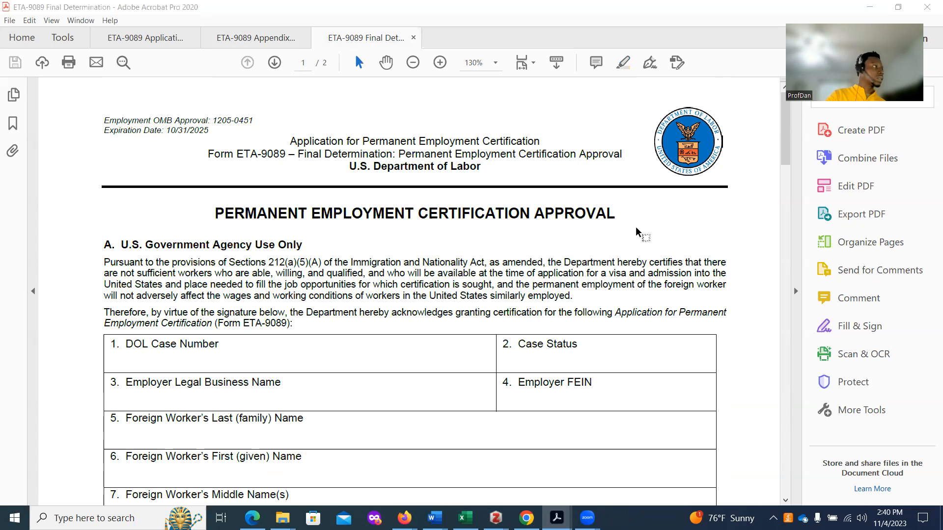
pyautogui.scroll(-2, 162, 338)
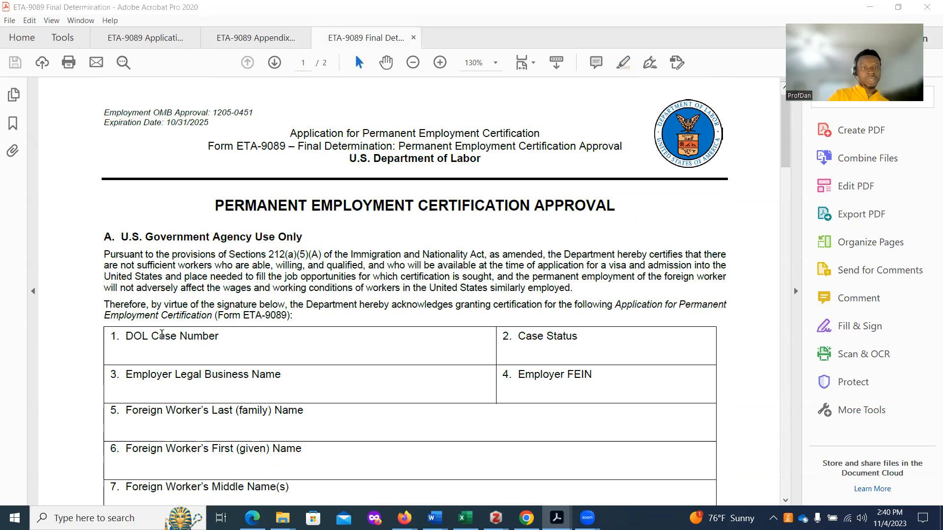
pyautogui.scroll(-3, 150, 275)
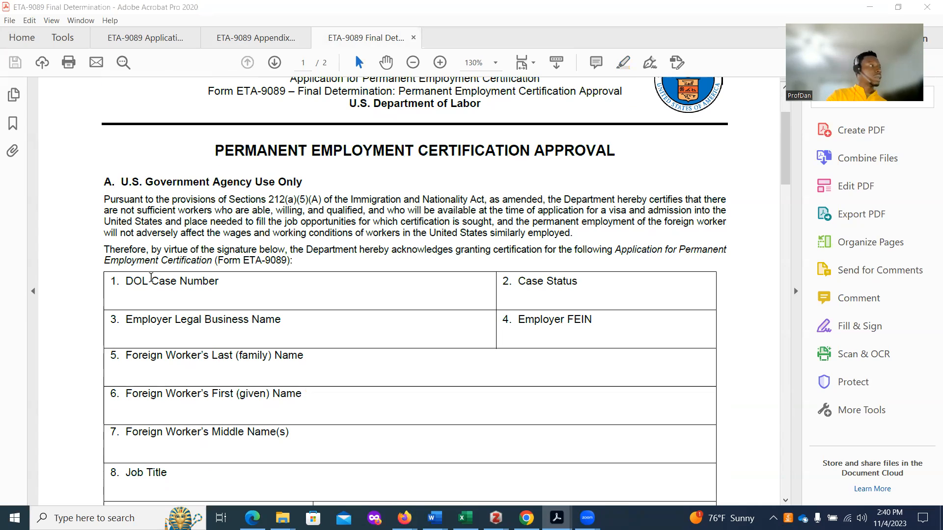
pyautogui.scroll(-1, 135, 278)
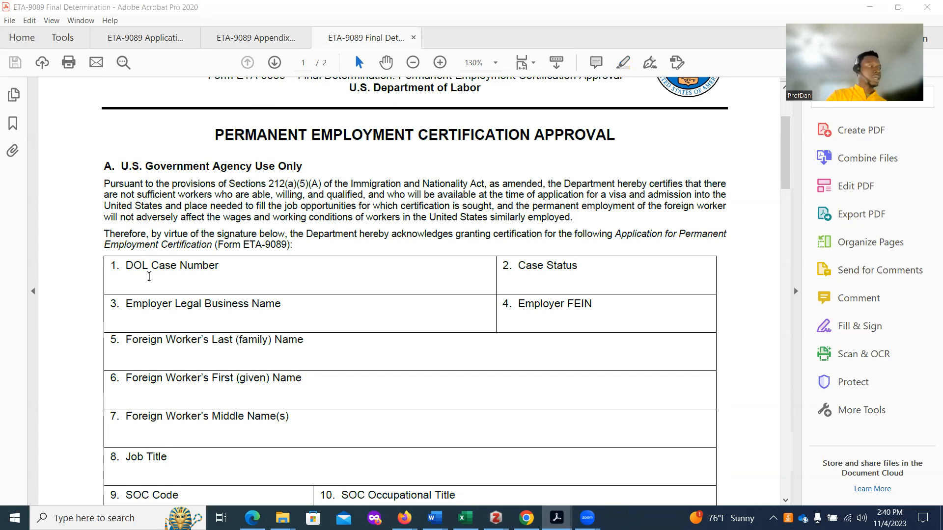
pyautogui.click(126, 282)
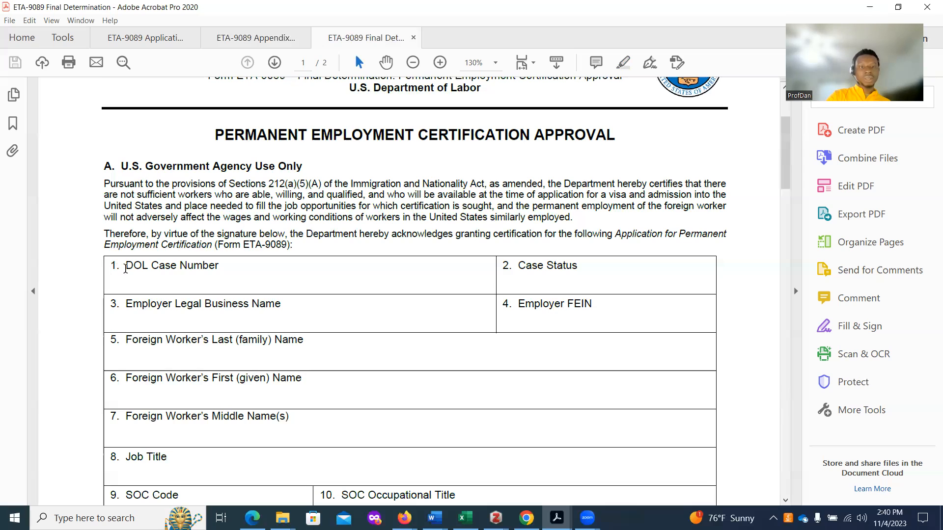
pyautogui.click(133, 358)
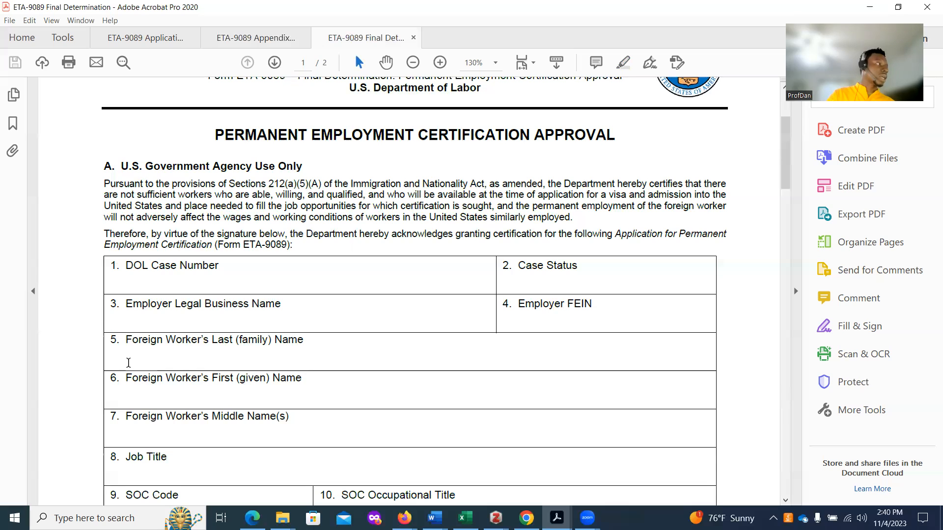
pyautogui.click(125, 395)
pyautogui.click(137, 435)
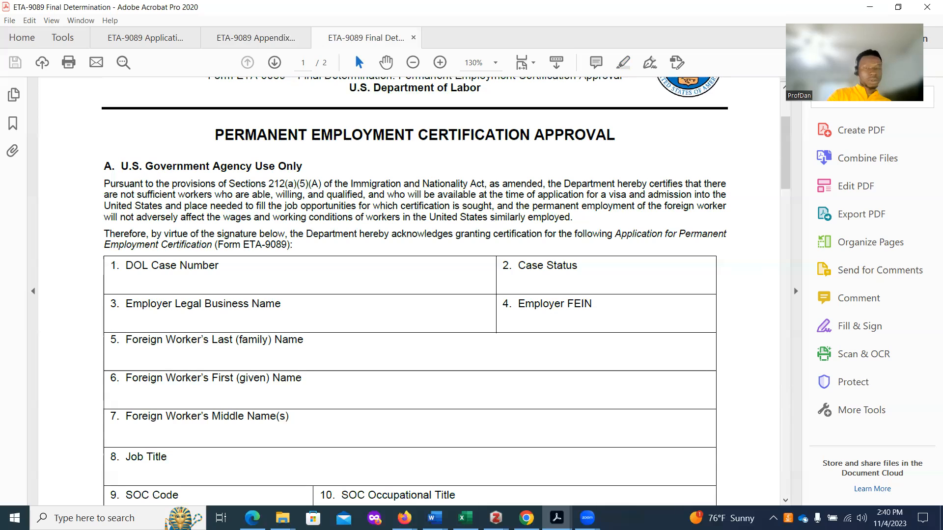
pyautogui.scroll(-1, 437, 315)
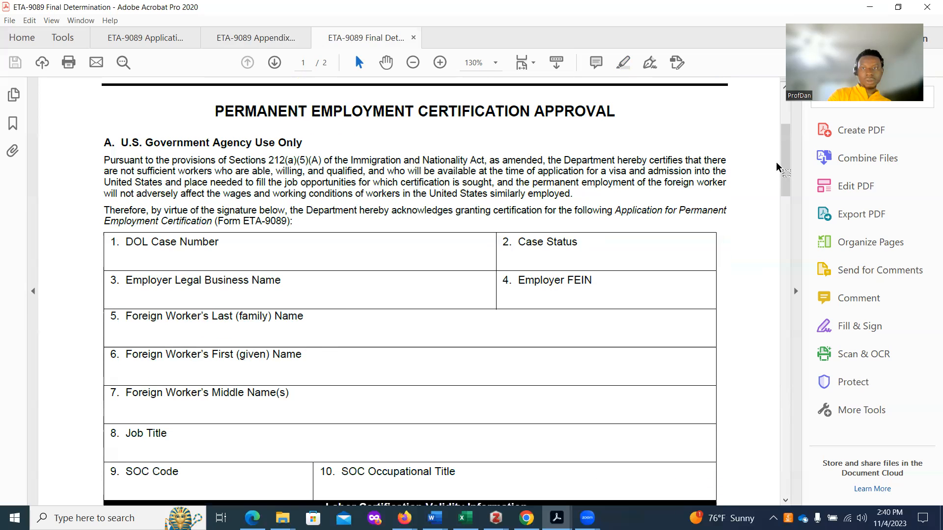
# Examine the foreign worker, attorney or agent, and employer declarations on page 2, including the signature and date signed fields.
pyautogui.moveTo(783, 165); pyautogui.dragTo(789, 375)
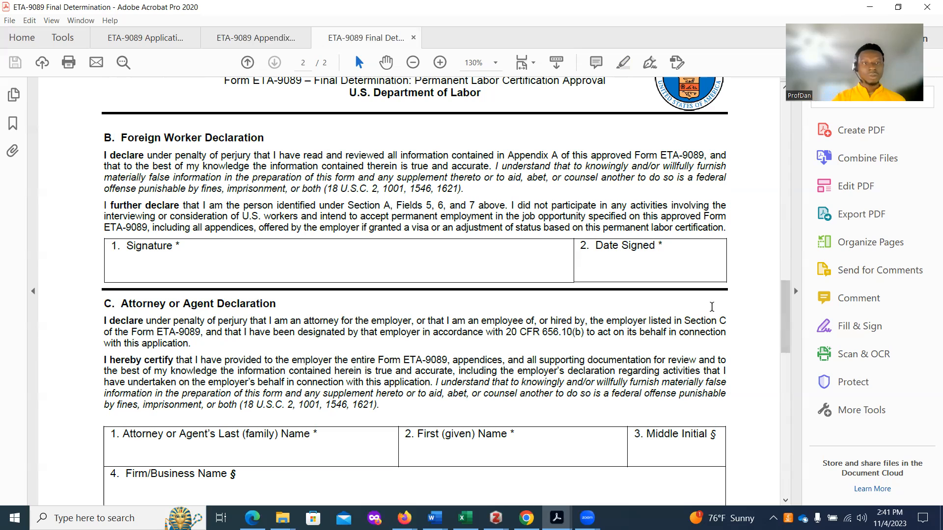
pyautogui.click(592, 264)
pyautogui.moveTo(590, 247); pyautogui.dragTo(662, 247)
pyautogui.click(607, 269)
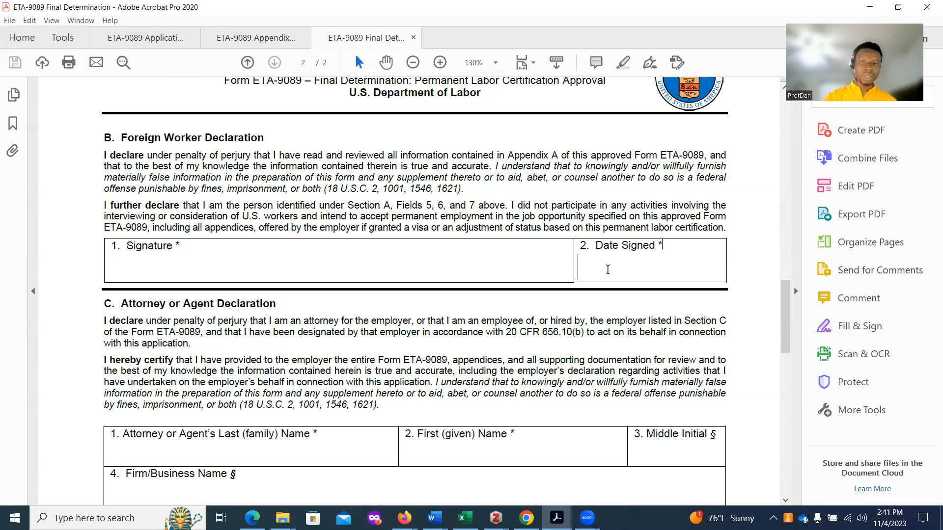
pyautogui.click(157, 262)
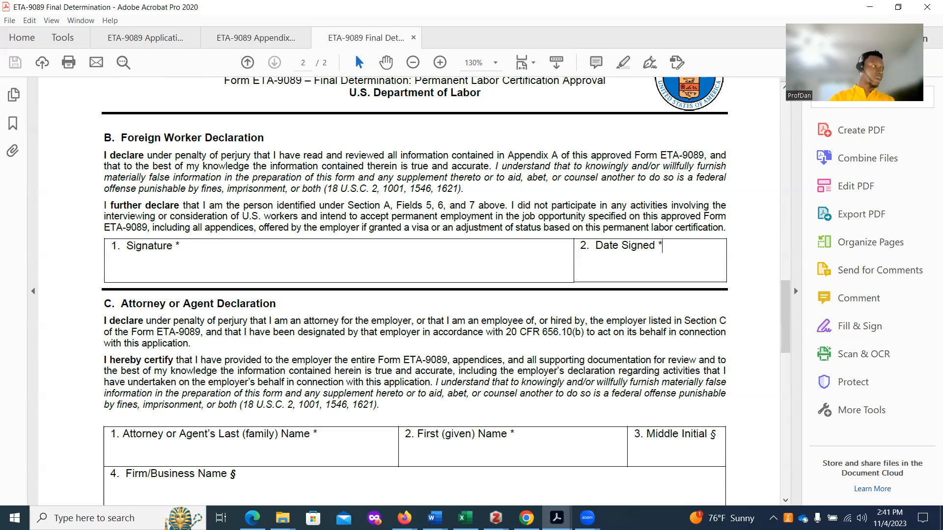
pyautogui.hotkey('alt', 'Tab')
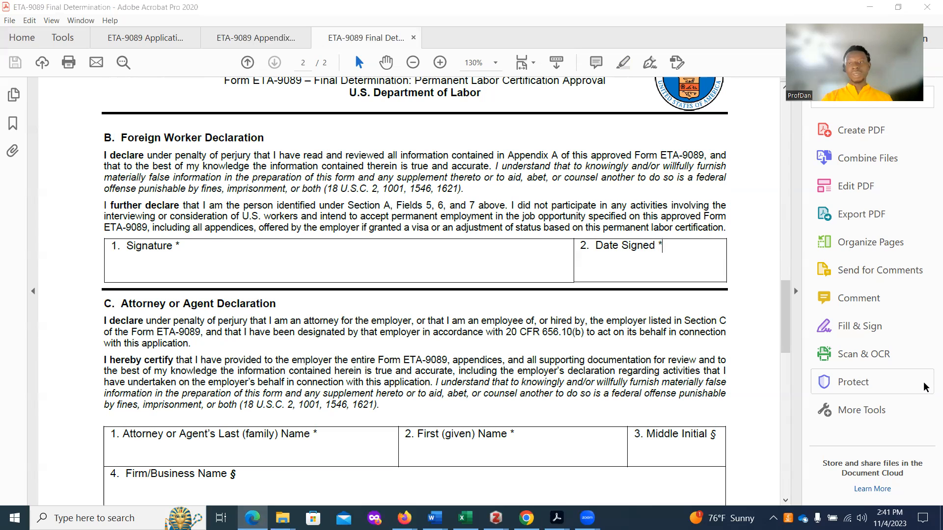
pyautogui.moveTo(784, 308); pyautogui.dragTo(783, 384)
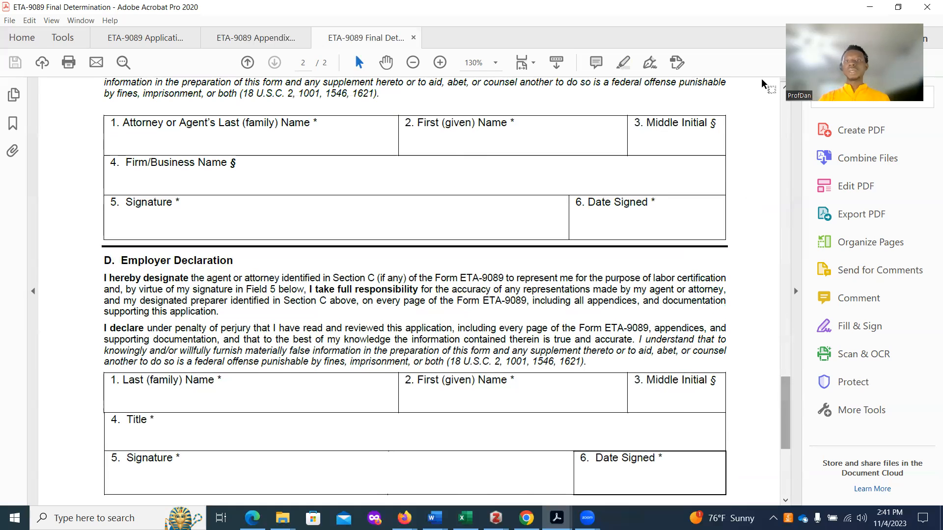